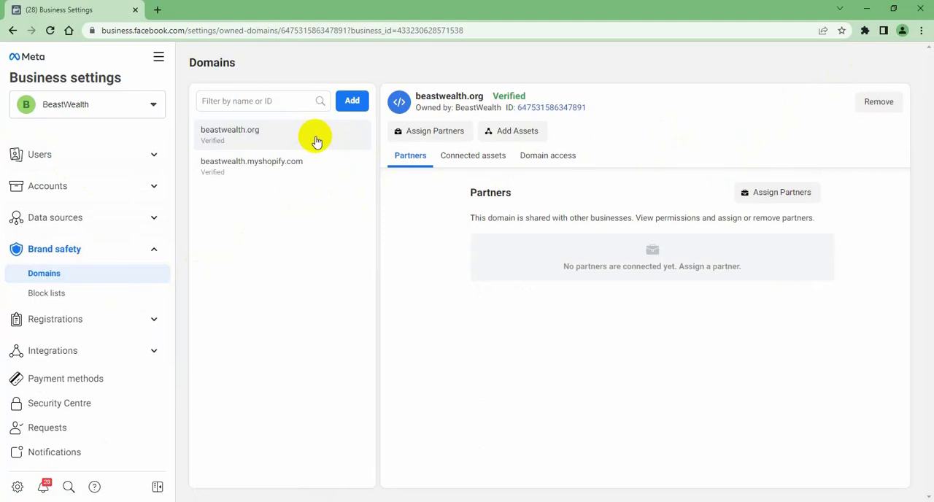
Try to remove the beastwealth.org and beastwealth.myshopify.com domains from the business account
left_click(885, 102)
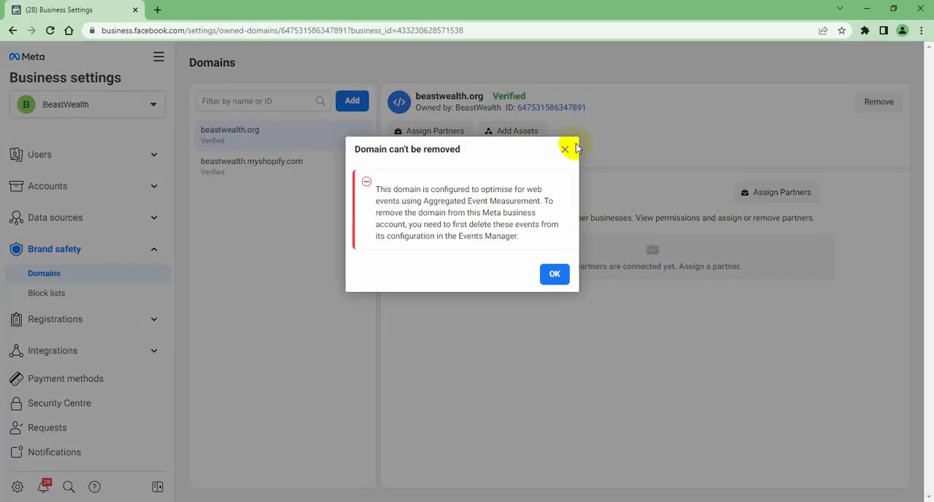
left_click(566, 150)
left_click(369, 162)
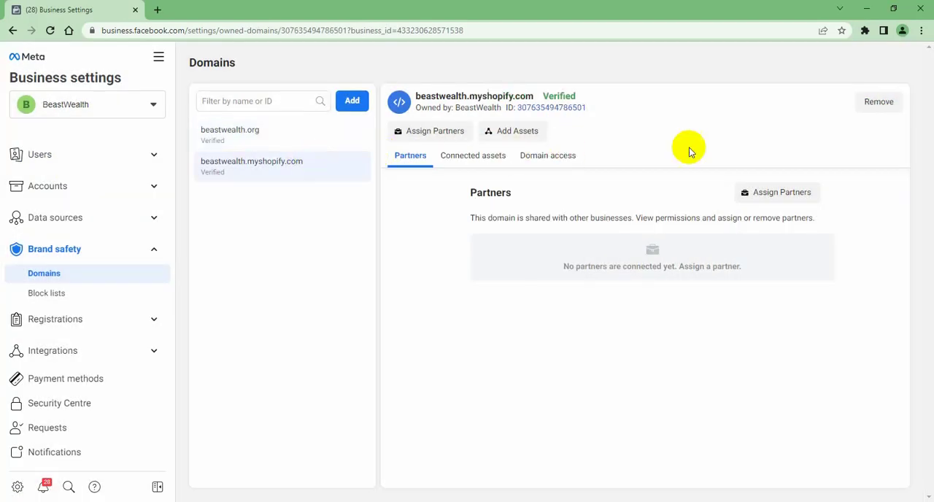
left_click(881, 102)
left_click(562, 151)
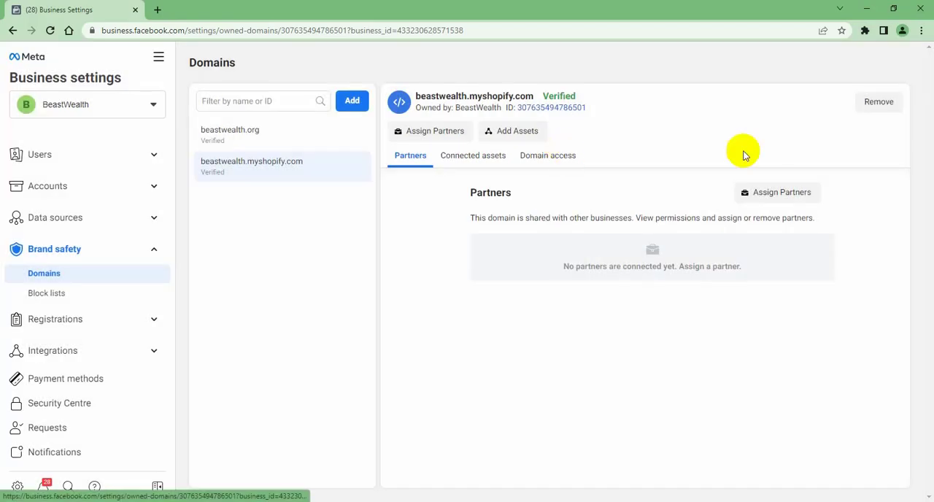
left_click(879, 102)
left_click(562, 151)
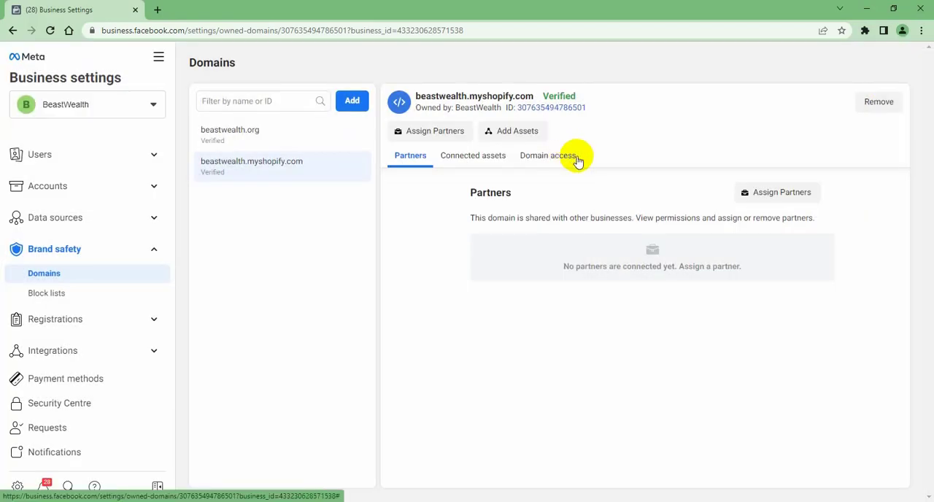
Retry removing the beastwealth.org domain and dismiss the resulting notice
left_click(305, 137)
left_click(868, 102)
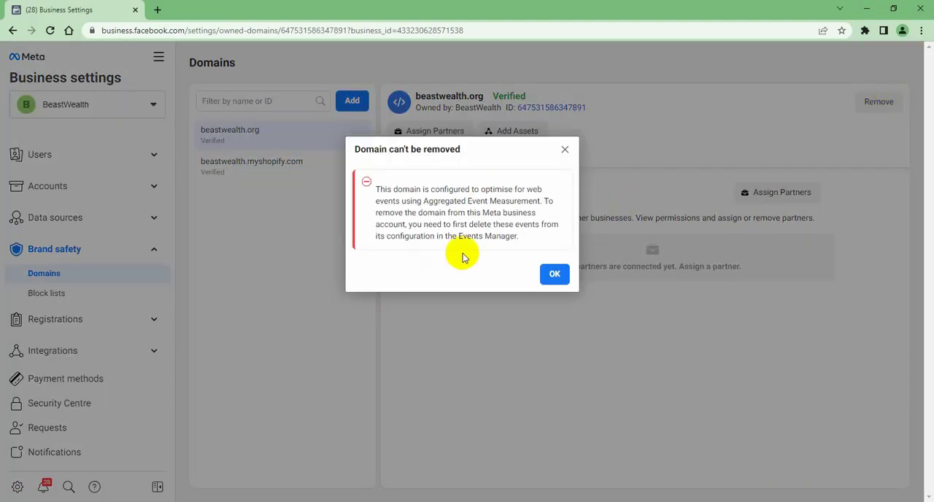
left_click(556, 275)
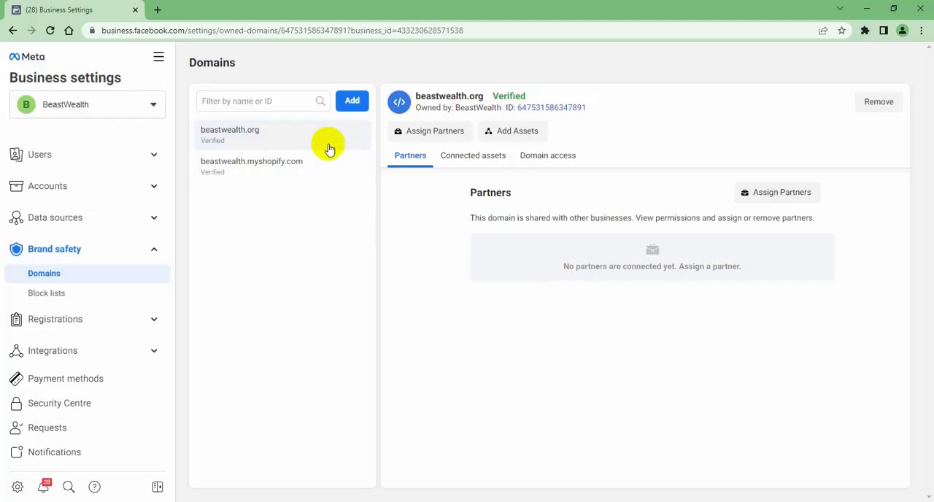
left_click(867, 103)
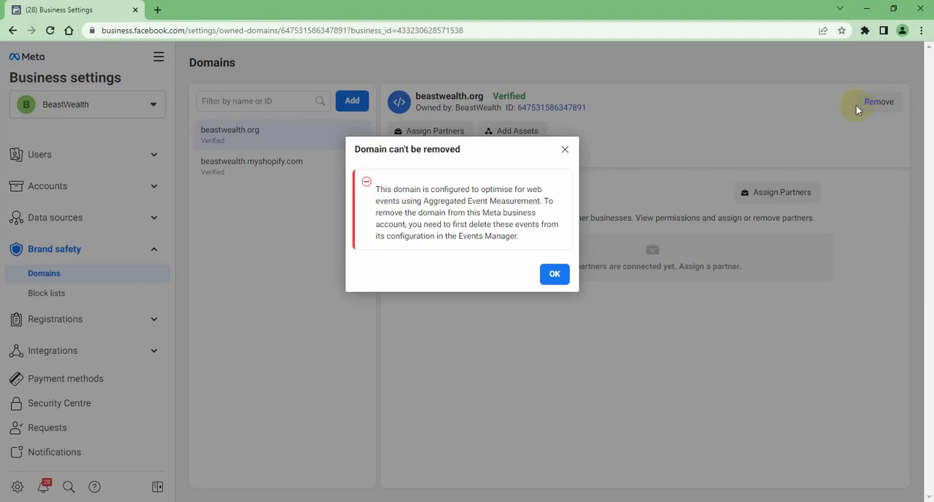
left_click(553, 273)
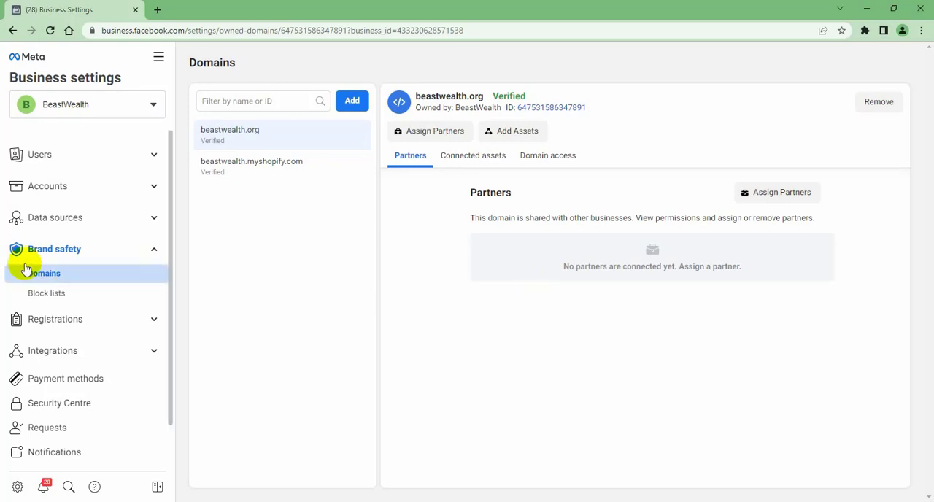
Find the BeastWealth pixel among the business data sources and open it in Events Manager
left_click(61, 217)
left_click(53, 243)
left_click(64, 262)
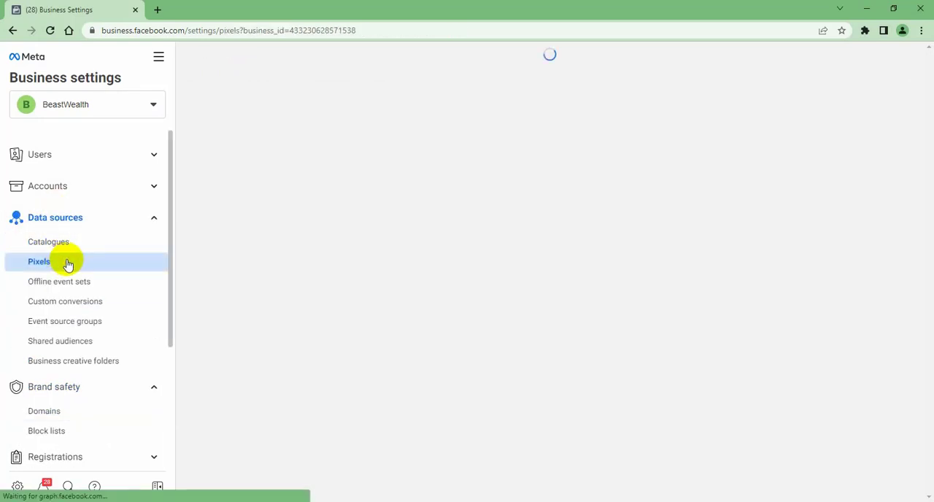
left_click(821, 109)
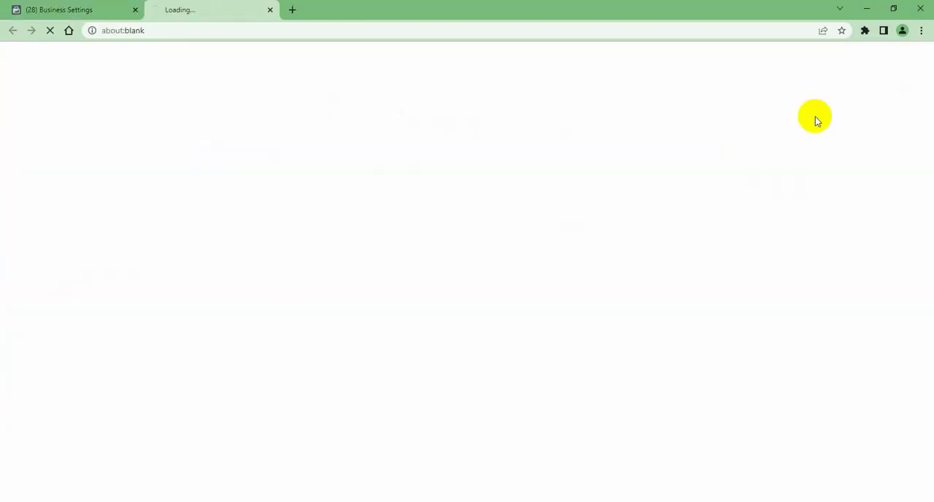
left_click(114, 6)
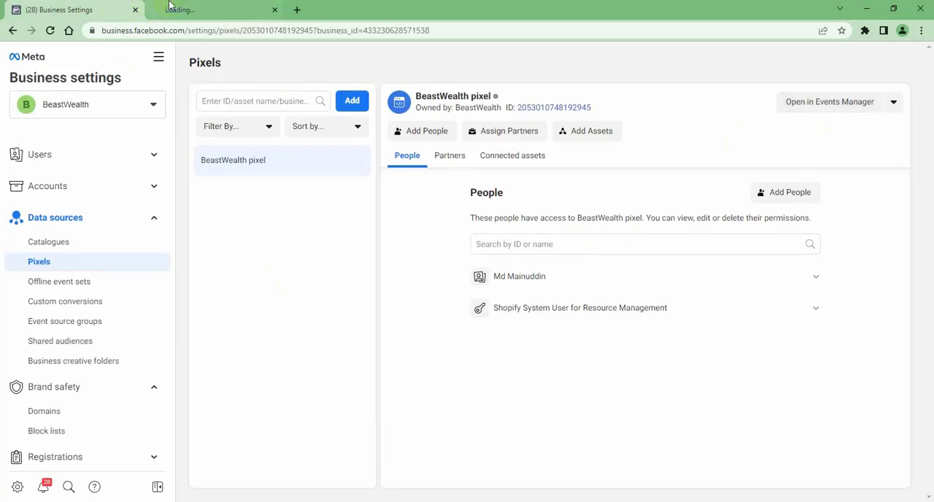
left_click(192, 8)
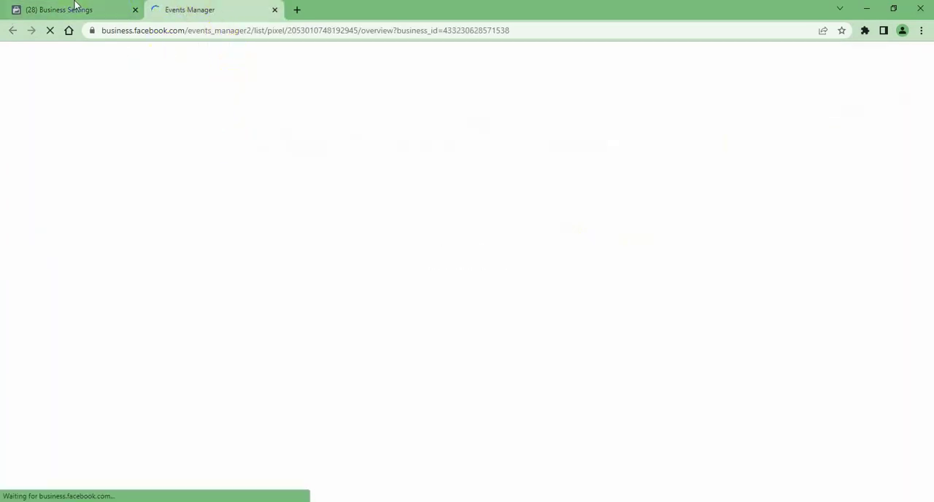
left_click(91, 8)
left_click(203, 6)
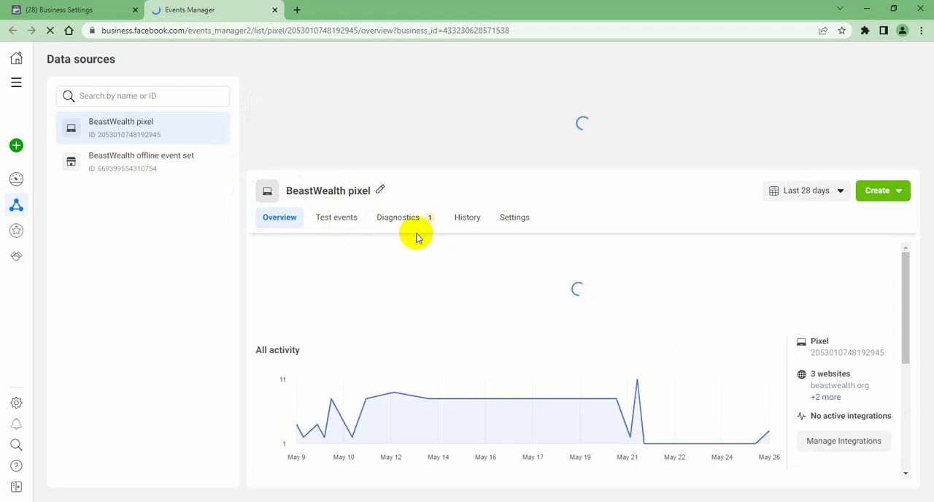
Open the BeastWealth pixel's settings and go through them to the Traffic permissions section
scroll(516, 329, "down", 3)
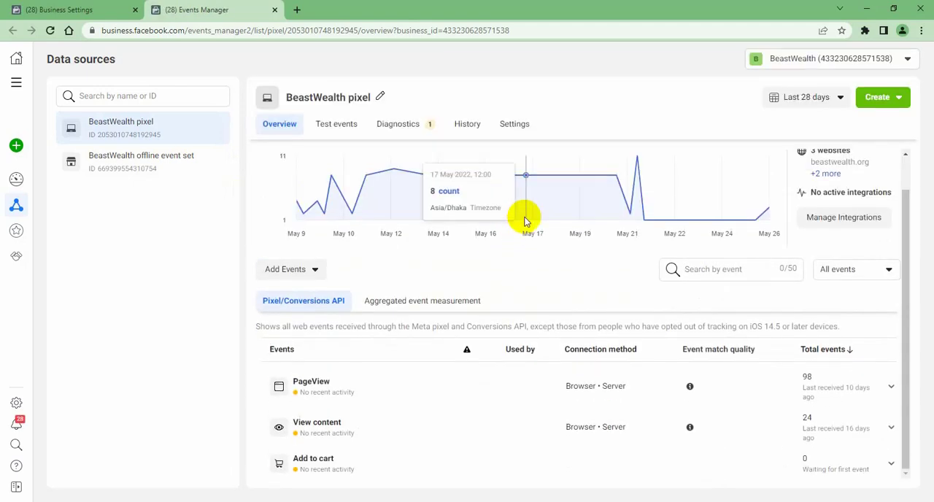
left_click(515, 124)
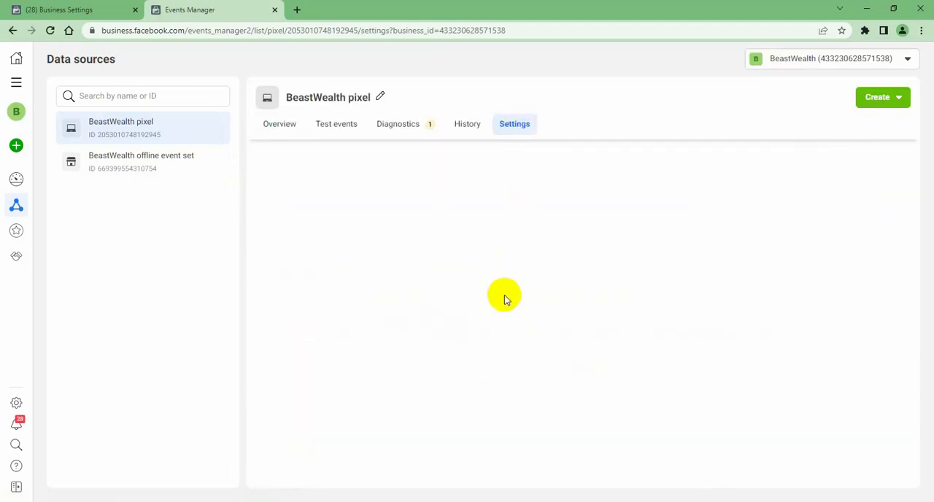
scroll(510, 369, "down", 10)
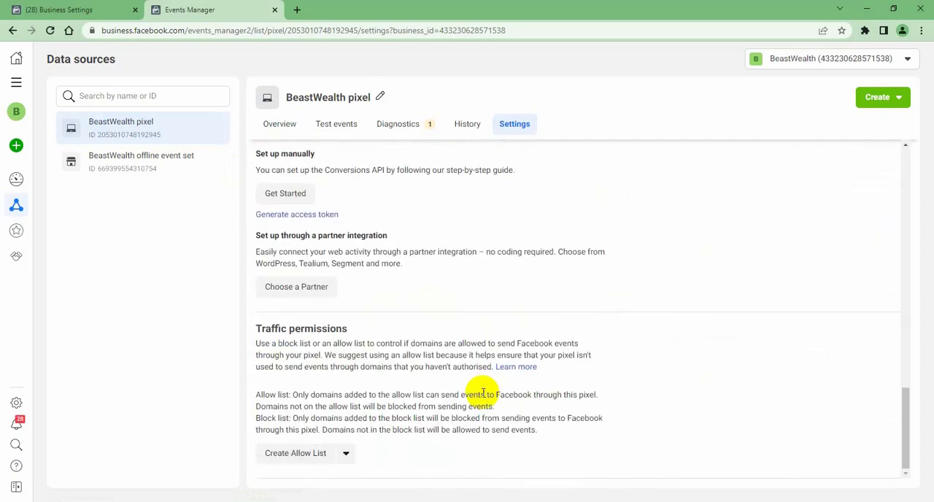
scroll(511, 437, "up", 5)
scroll(464, 399, "up", 9)
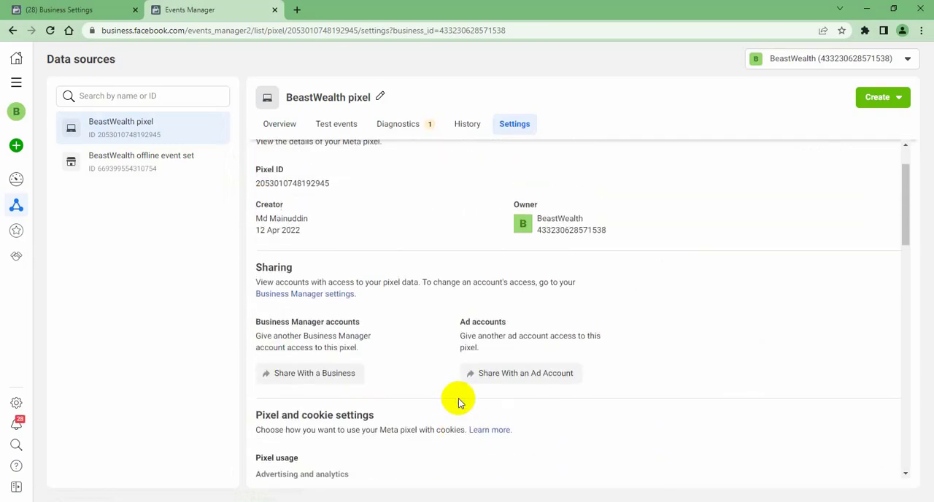
scroll(458, 403, "down", 2)
scroll(437, 404, "down", 10)
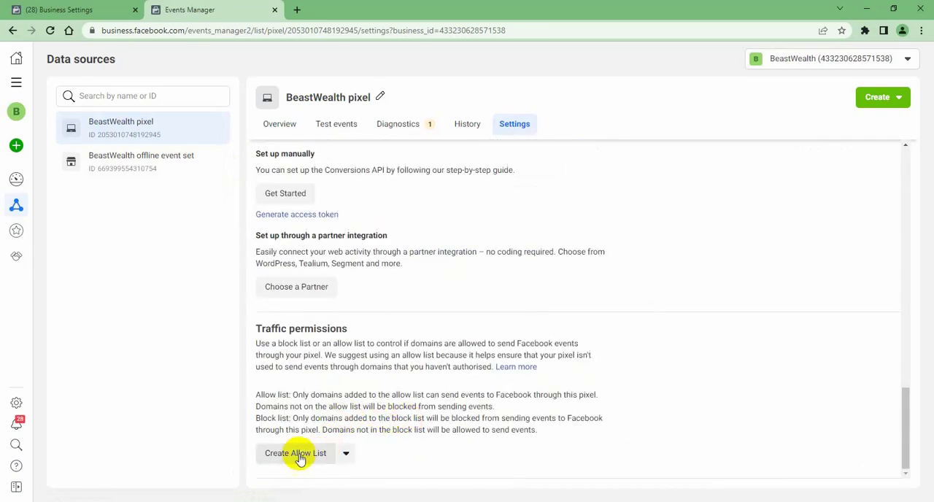
Create an allow list for the pixel's traffic and add beastwealth.org to it
left_click(293, 453)
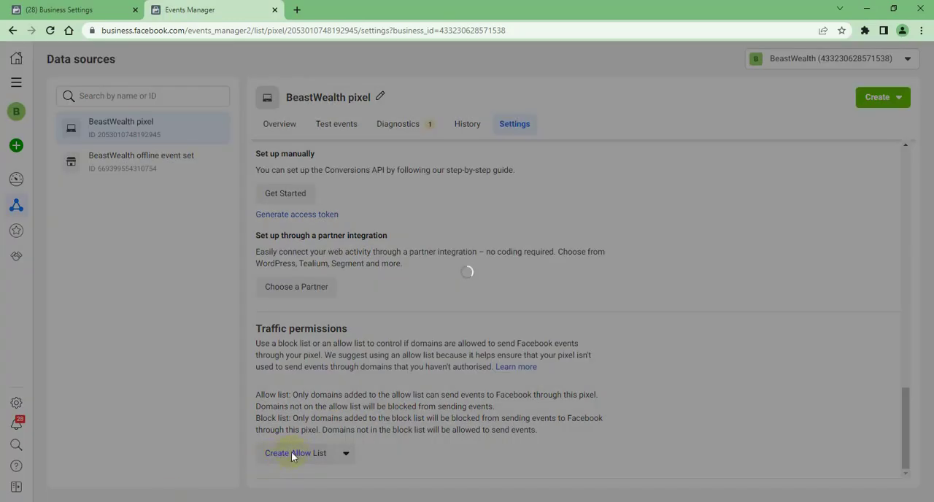
left_click(641, 124)
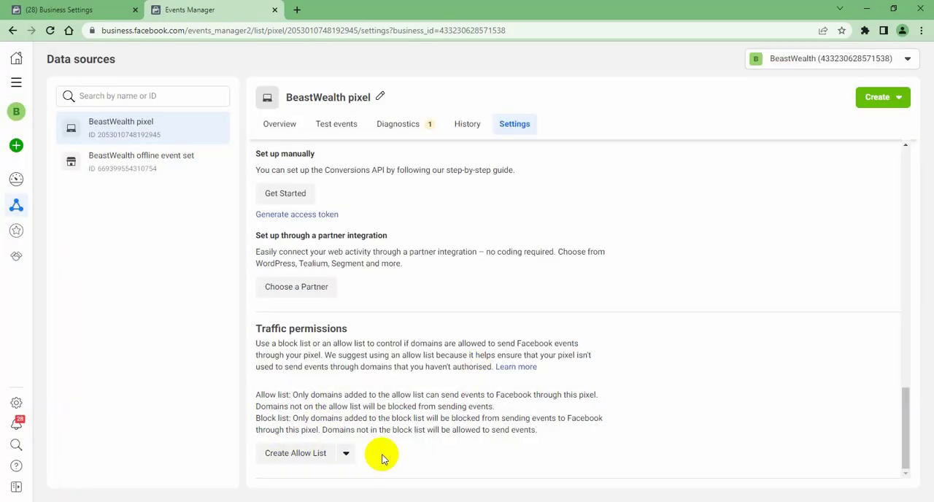
left_click(298, 453)
left_click(596, 314)
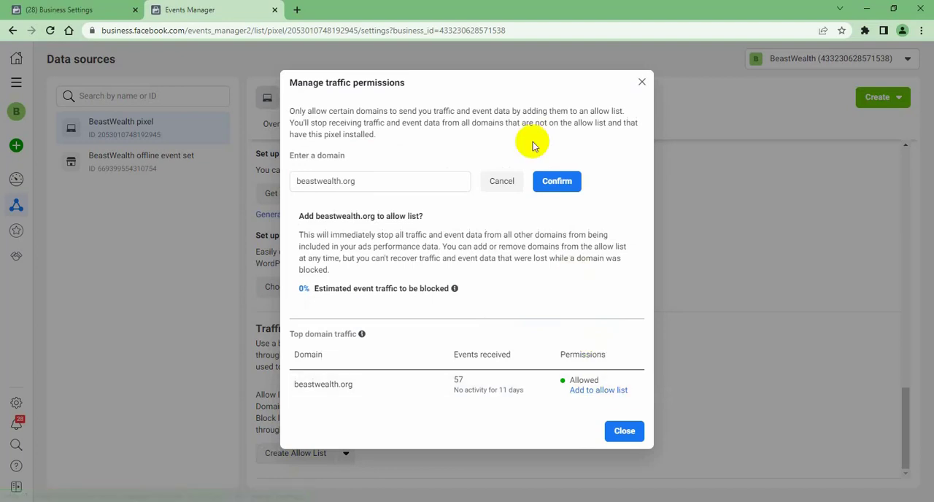
left_click(555, 182)
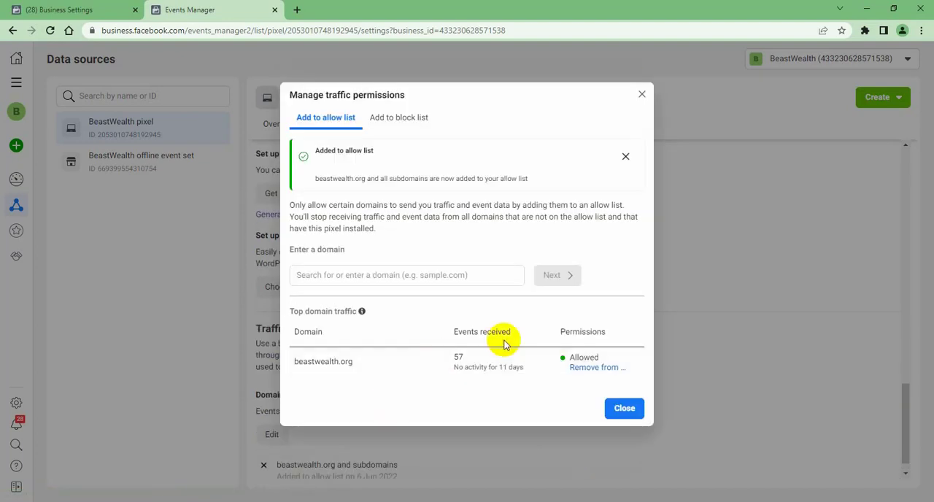
left_click(636, 94)
Remove beastwealth.org and its subdomains from the pixel's allow list
scroll(376, 404, "down", 1)
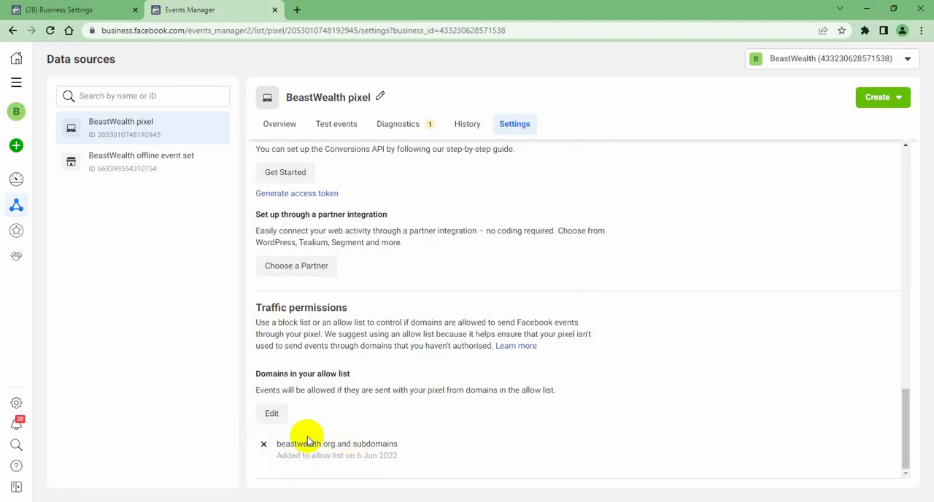
left_click(263, 445)
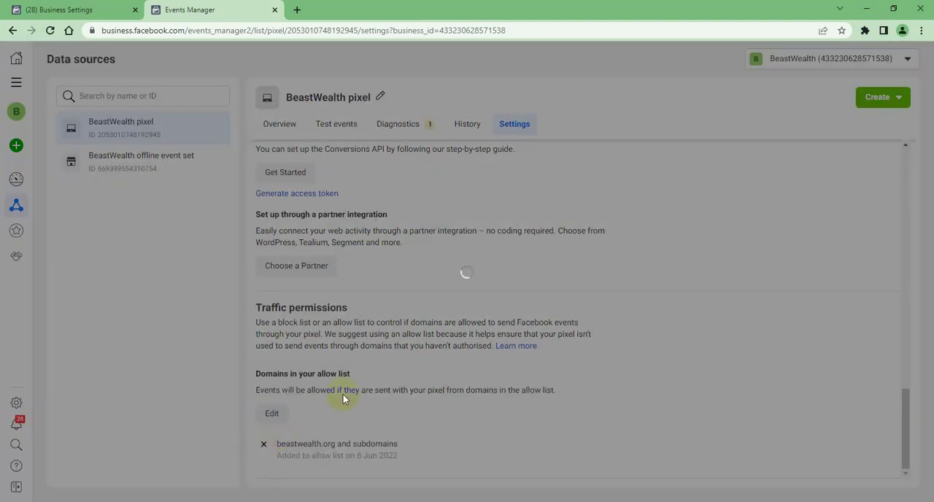
left_click(618, 258)
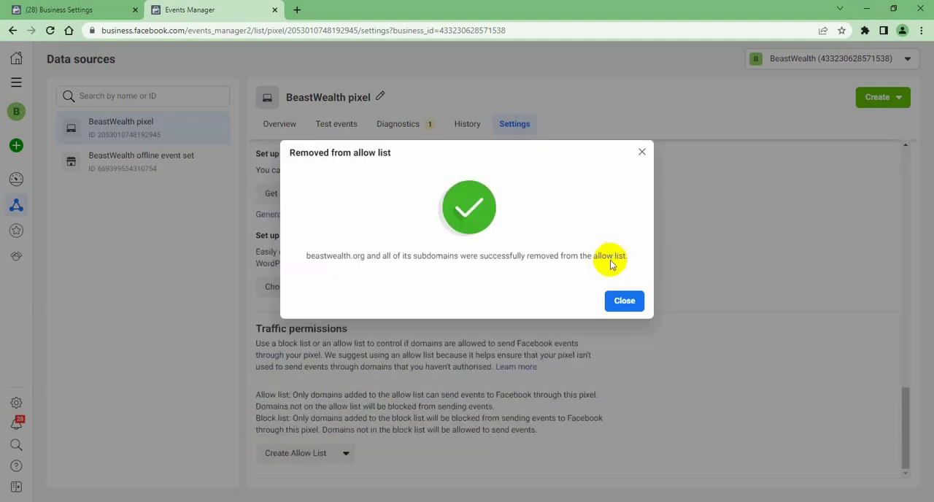
left_click(621, 302)
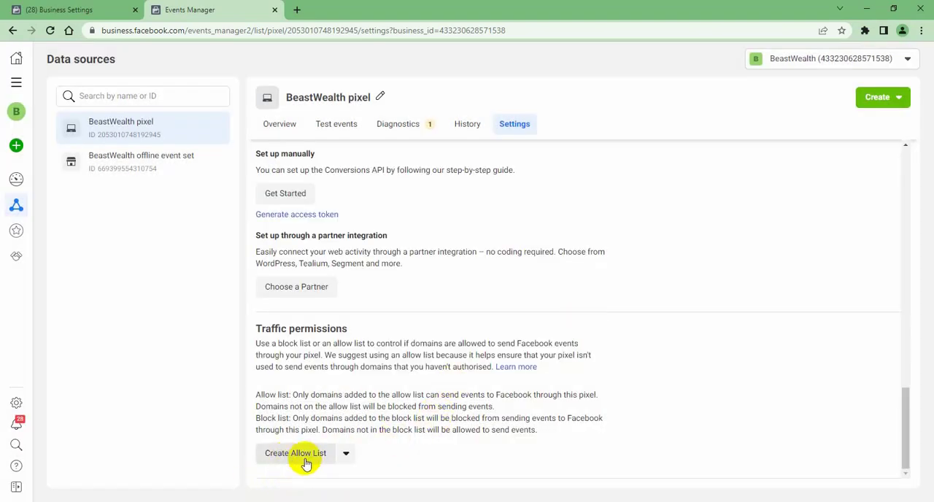
Open the web event configurations from the pixel overview's Aggregated event measurement section
scroll(386, 452, "up", 15)
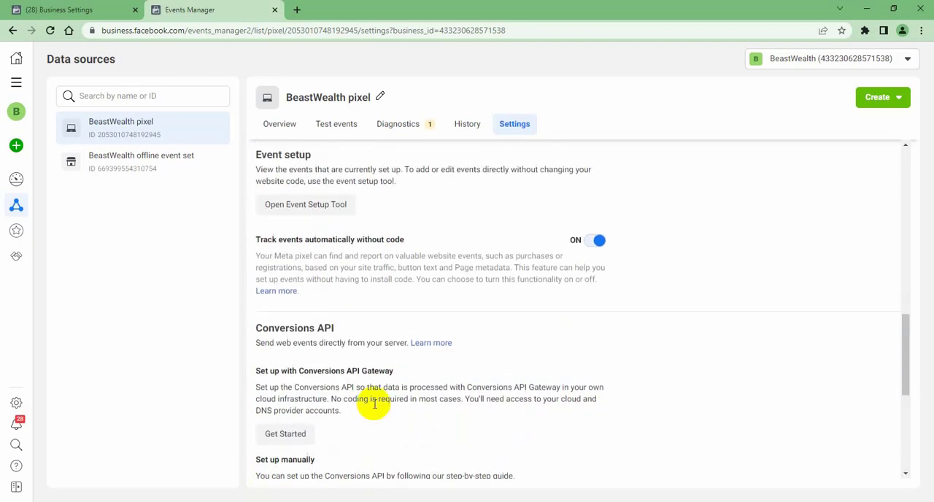
left_click(400, 128)
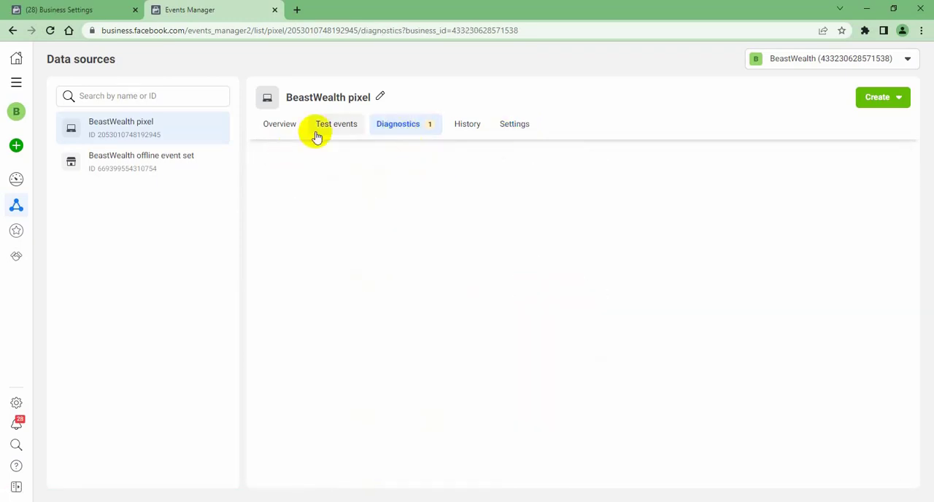
left_click(283, 127)
scroll(496, 365, "down", 1)
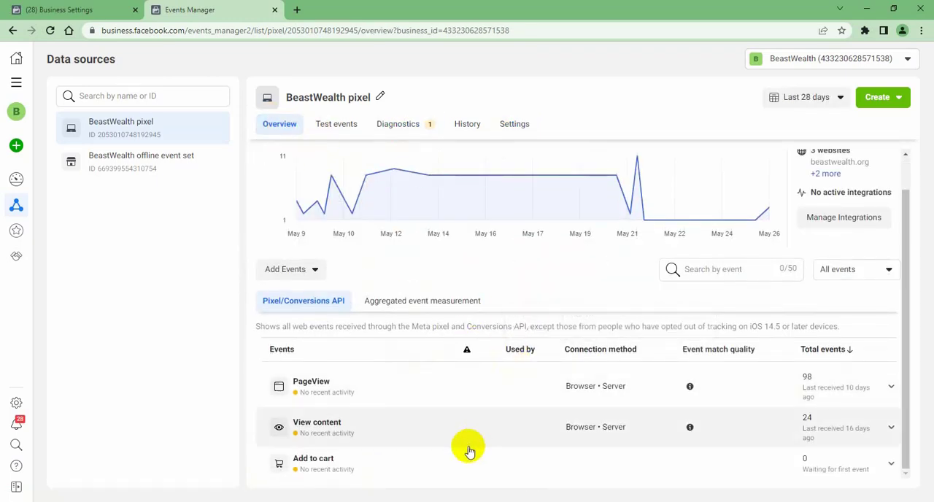
left_click(431, 306)
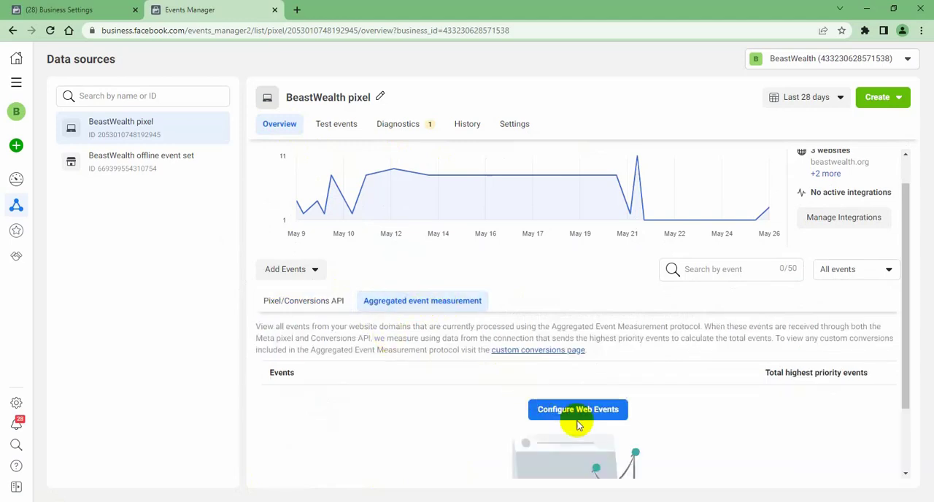
left_click(603, 410)
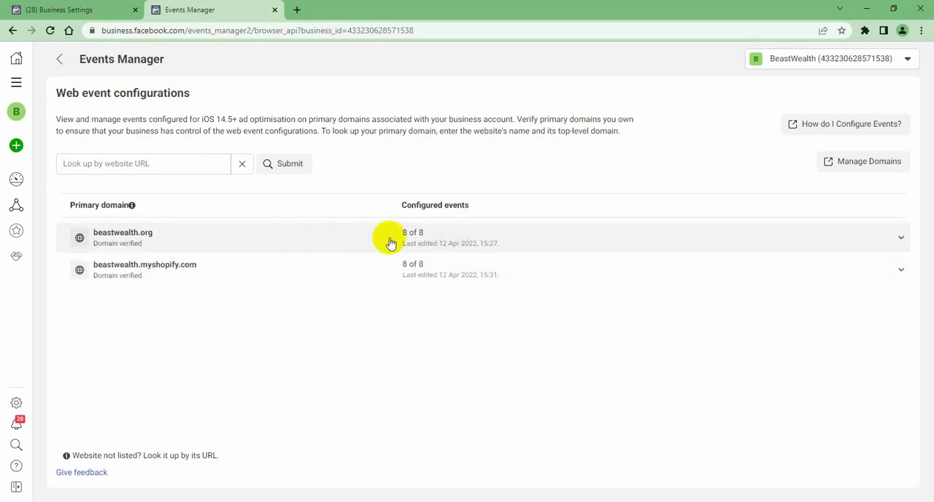
Examine the configured web events of beastwealth.org and beastwealth.myshopify.com by expanding both domains
left_click(385, 247)
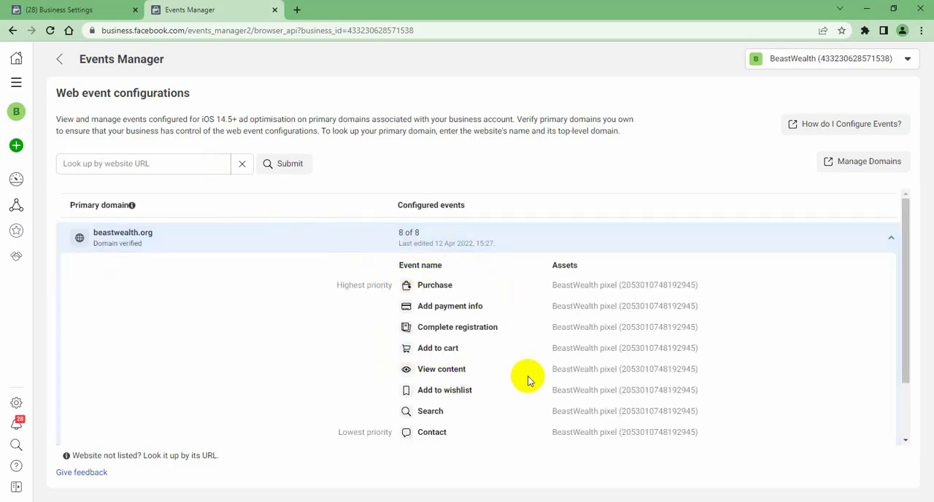
scroll(141, 284, "down", 2)
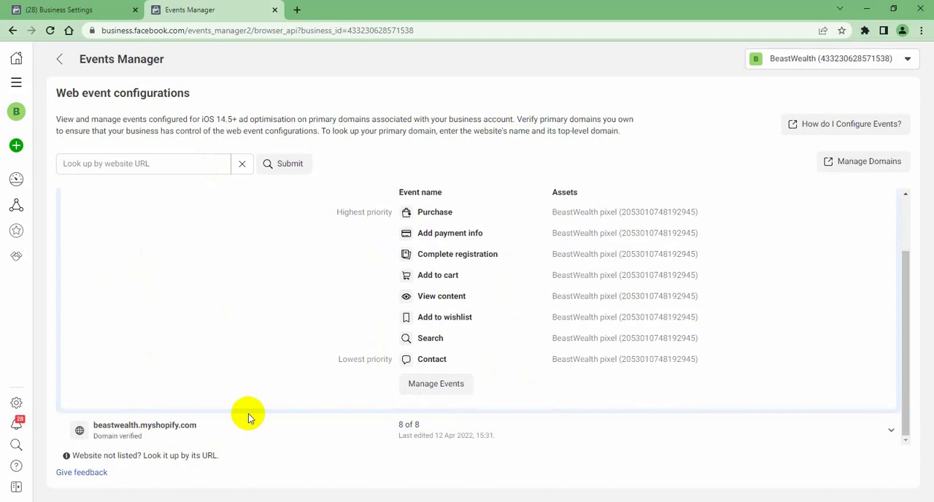
left_click(203, 429)
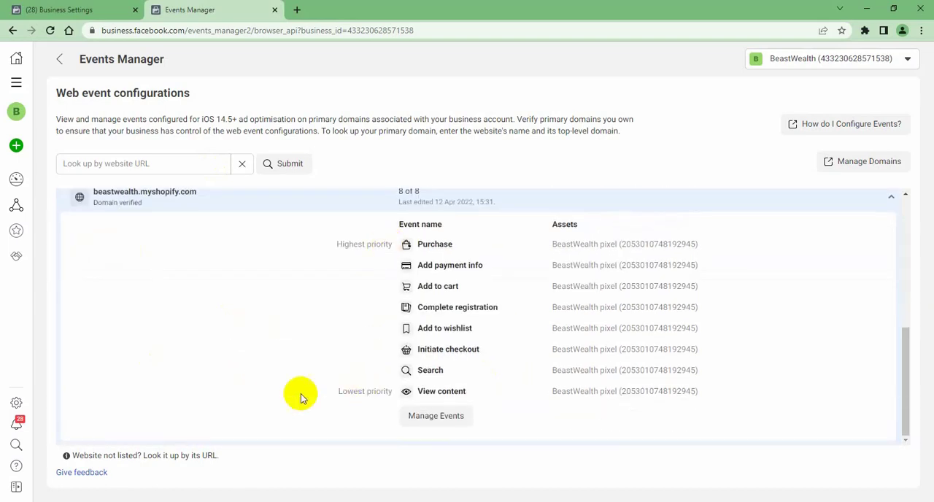
scroll(577, 306, "up", 2)
scroll(553, 297, "down", 2)
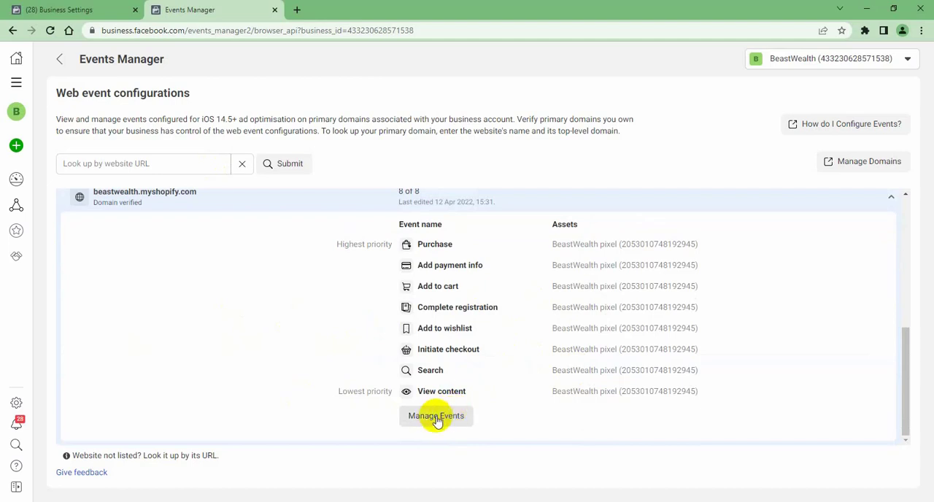
scroll(486, 304, "up", 3)
scroll(491, 346, "down", 1)
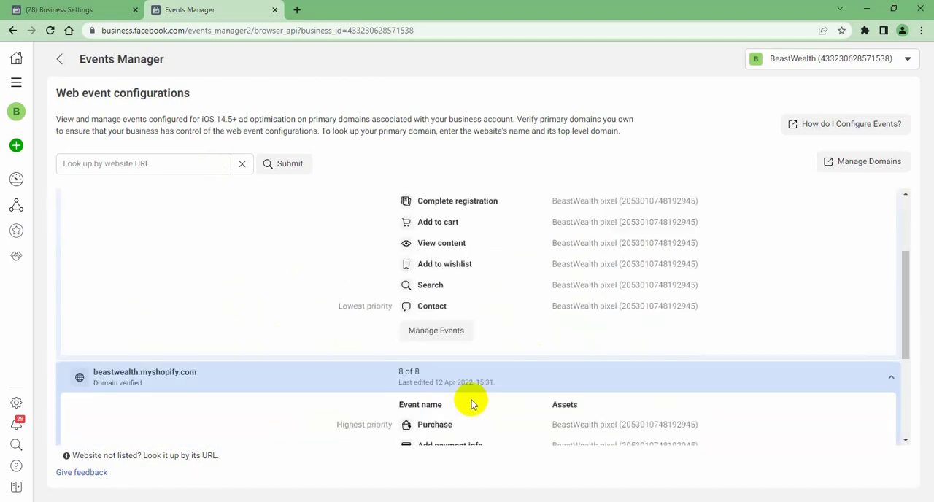
scroll(467, 379, "down", 1)
left_click(447, 287)
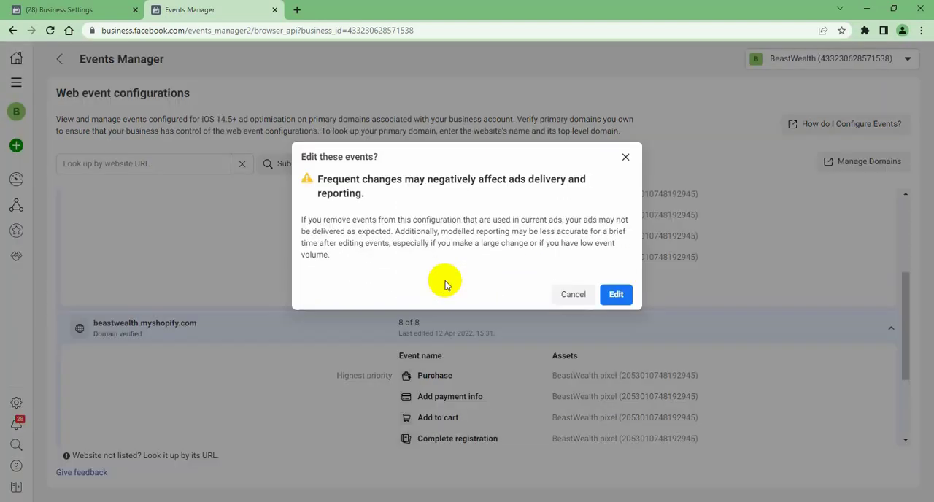
left_click(625, 155)
scroll(419, 288, "up", 4)
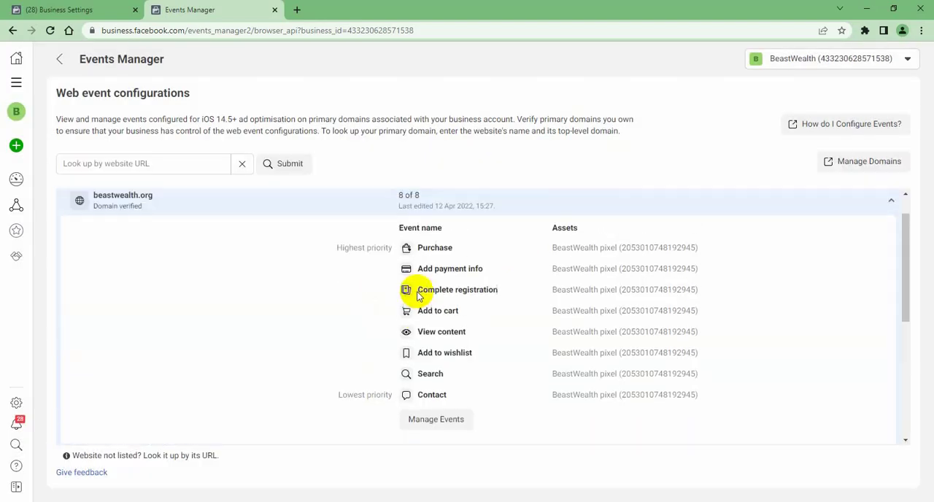
left_click(375, 242)
left_click(375, 242)
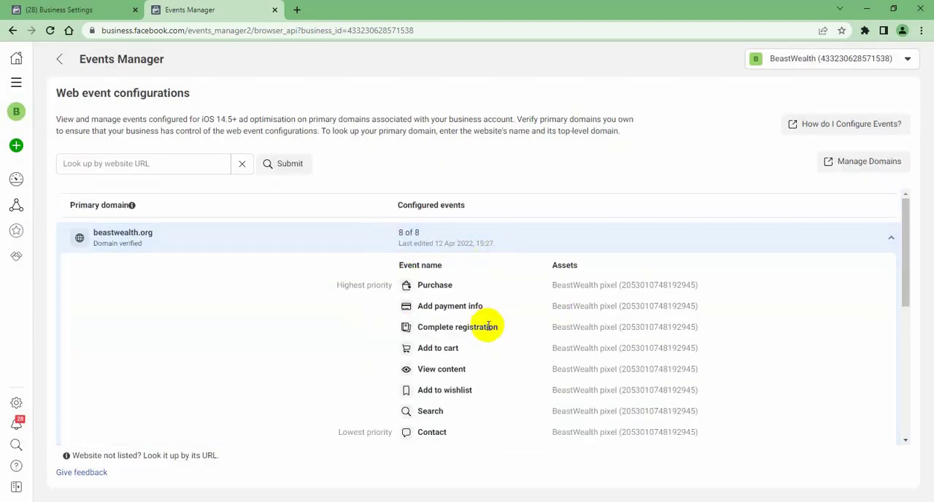
Open the web event configuration of beastwealth.org for editing and delete all of its events
scroll(445, 357, "down", 2)
left_click(451, 344)
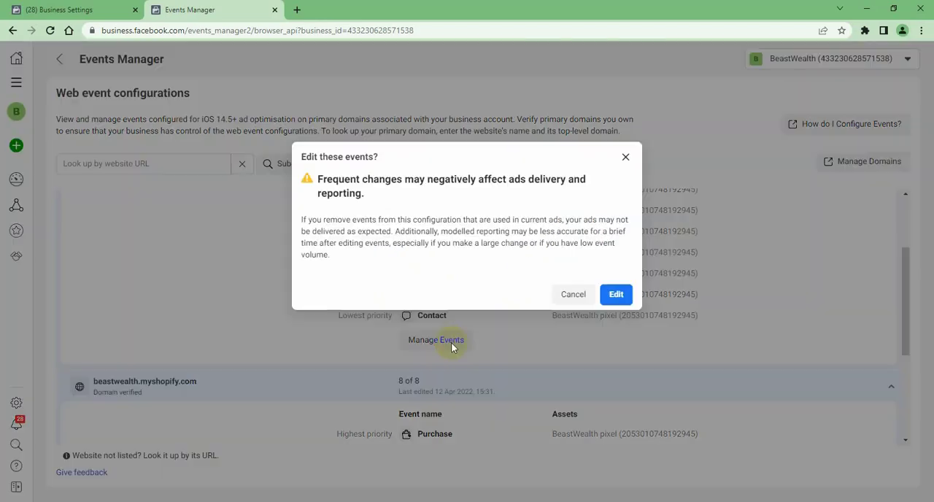
left_click(611, 299)
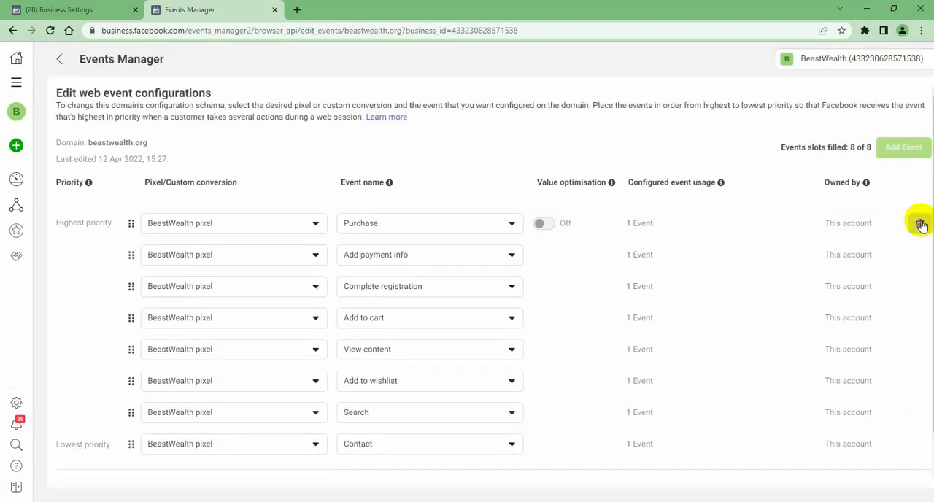
left_click(920, 223)
left_click(920, 223)
left_click(920, 223)
left_click(920, 223)
left_click(920, 223)
left_click(920, 223)
left_click(920, 224)
left_click(920, 223)
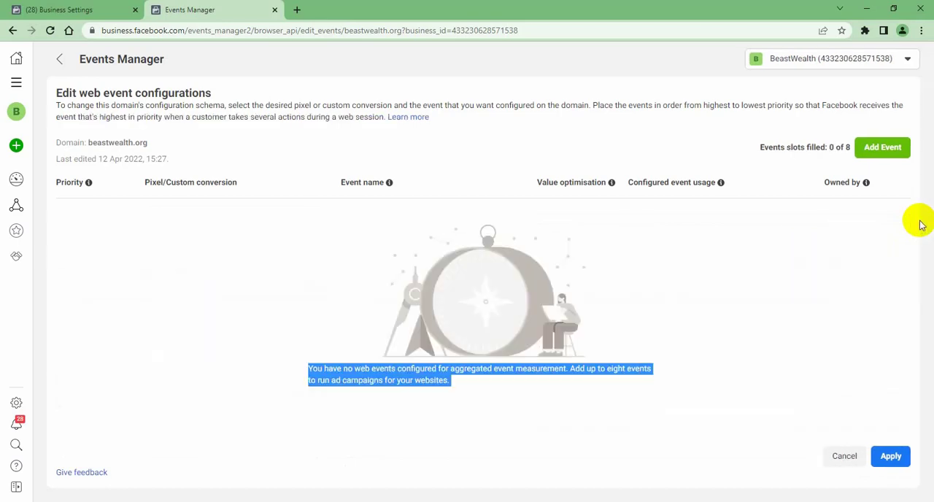
Apply the emptied configuration of beastwealth.org, acknowledging that all events are being deleted from this domain
left_click(890, 456)
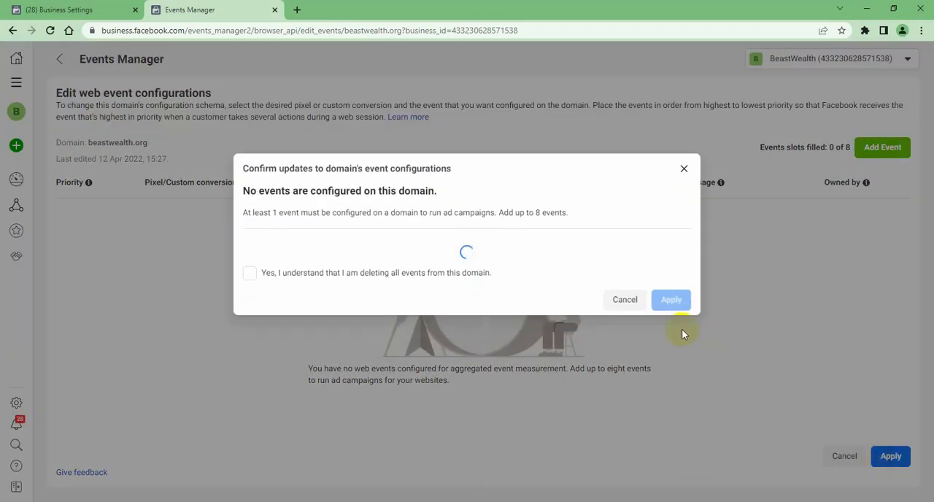
left_click(290, 276)
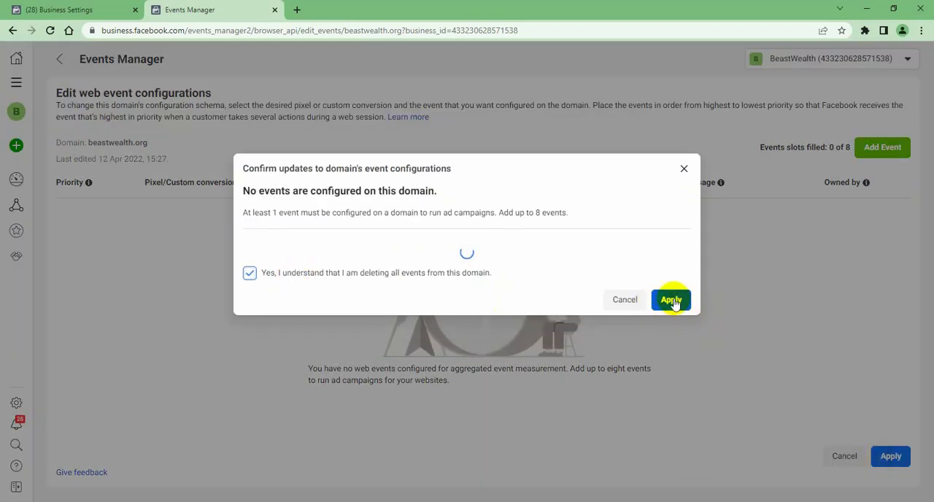
left_click(672, 300)
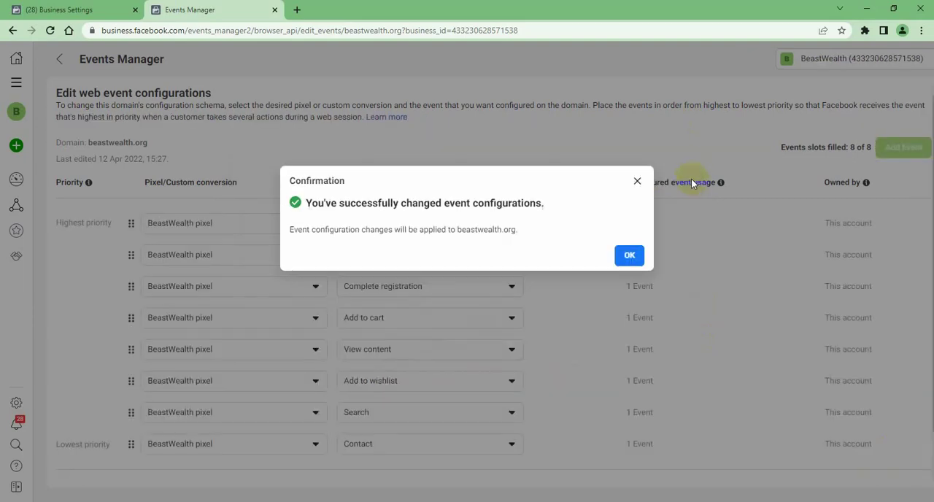
left_click(624, 252)
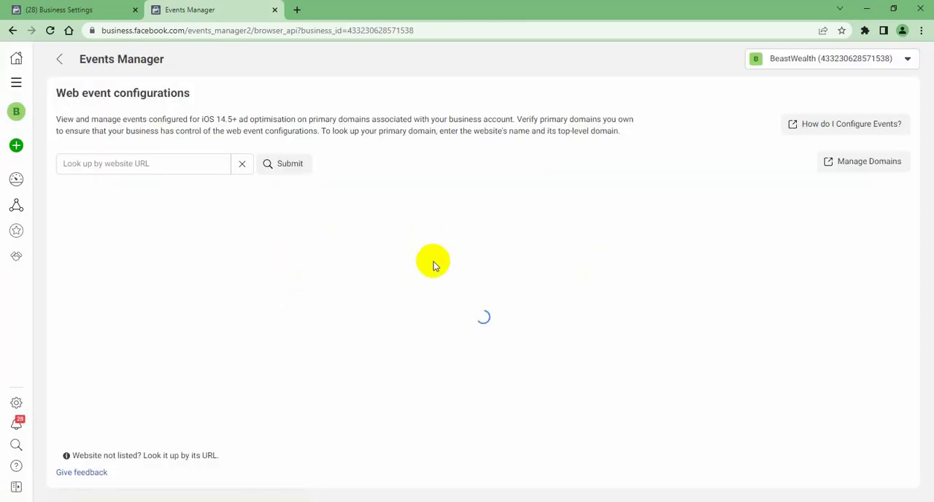
Check the configured events of beastwealth.org by expanding and collapsing the domain's entry
left_click(167, 241)
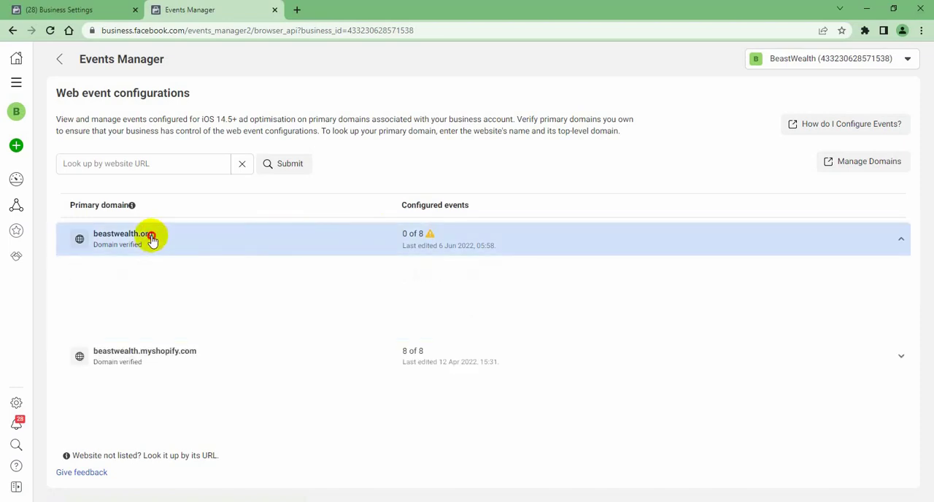
left_click_drag(92, 235, 166, 247)
left_click(166, 243)
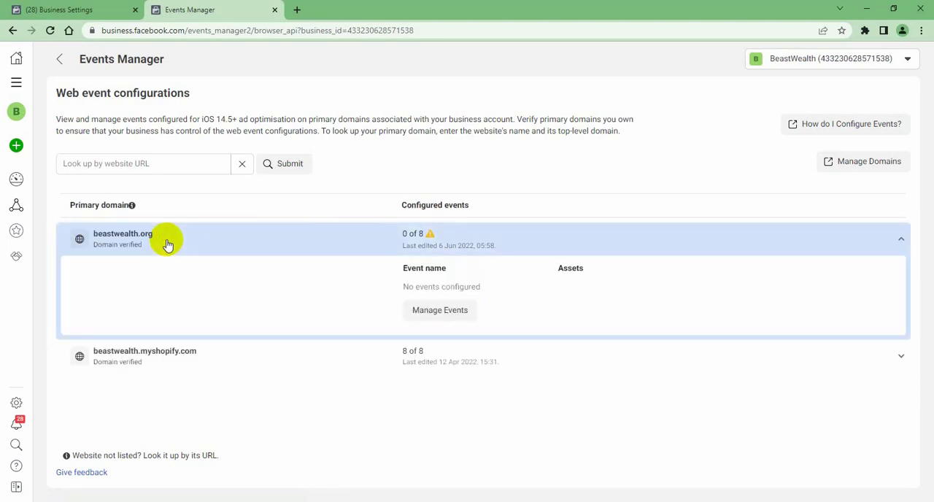
left_click(241, 238)
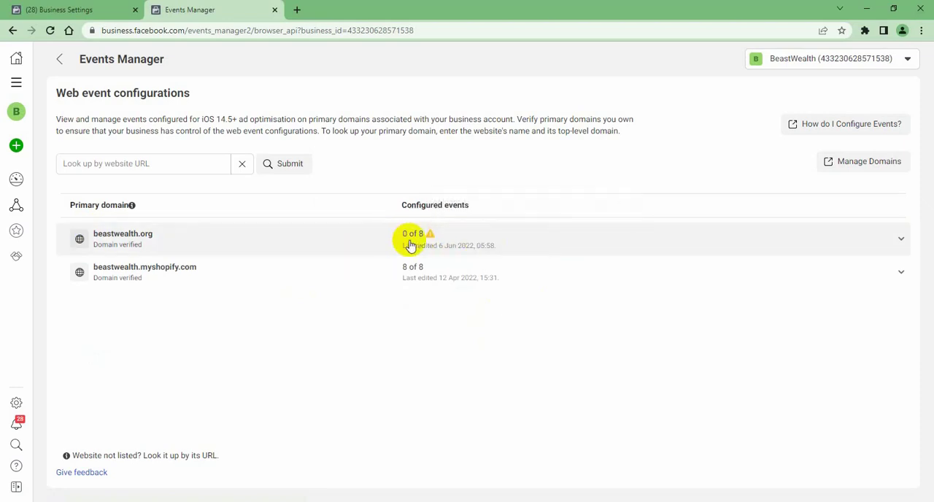
Switch to Business Settings, open the Domains list under Brand safety and reload the page
left_click(80, 10)
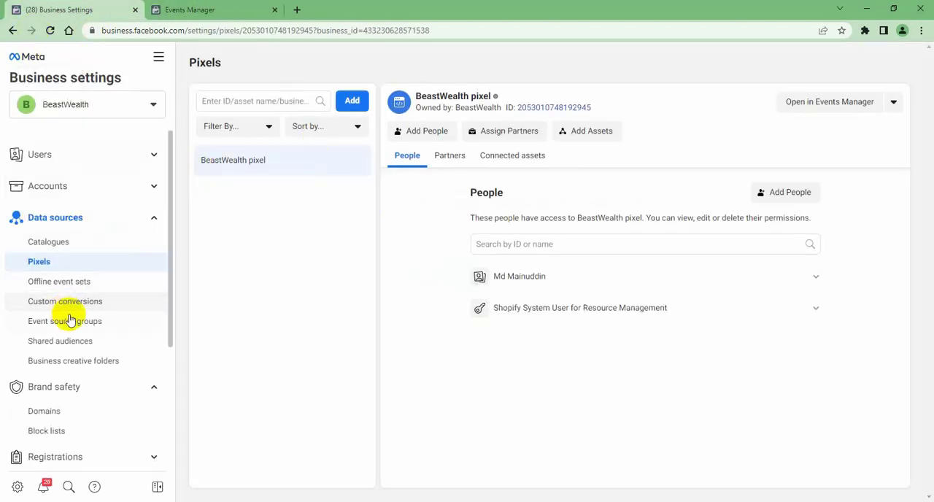
scroll(85, 398, "down", 2)
left_click(80, 355)
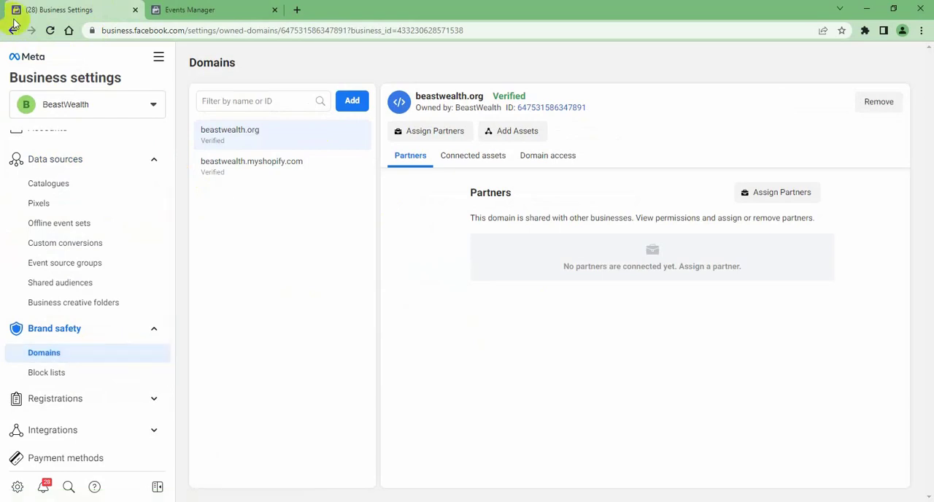
left_click(51, 32)
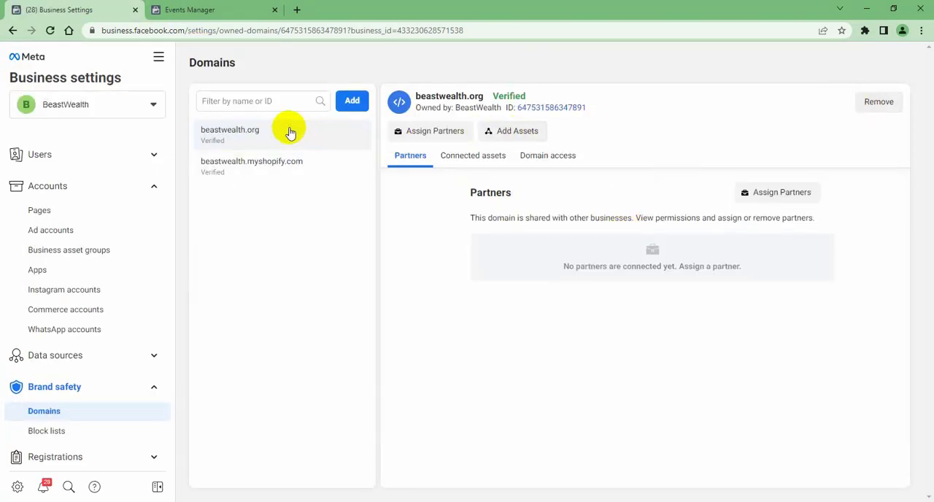
Remove the beastwealth.org domain from the BeastWealth business and confirm the removal
left_click(867, 102)
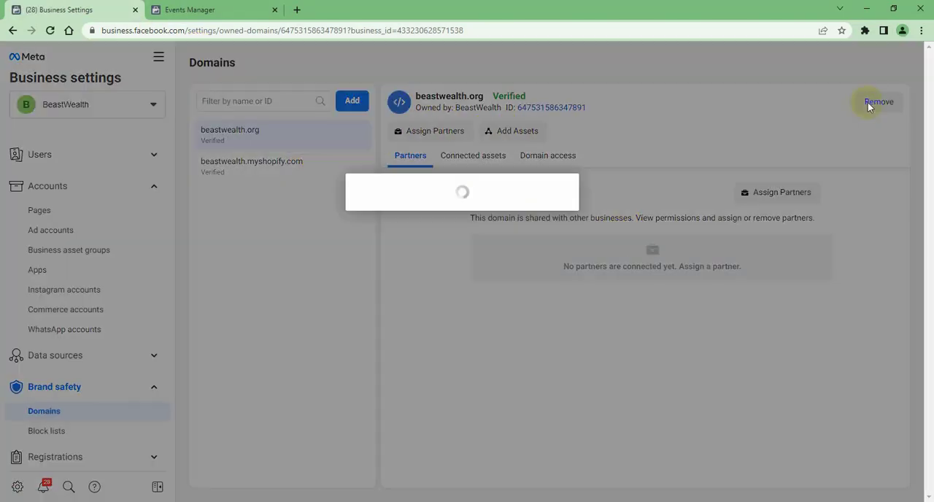
left_click(528, 253)
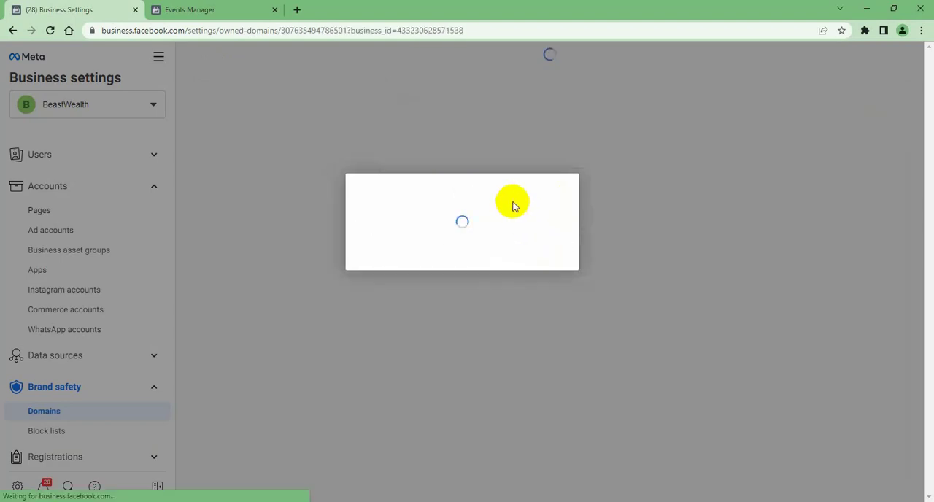
left_click(554, 248)
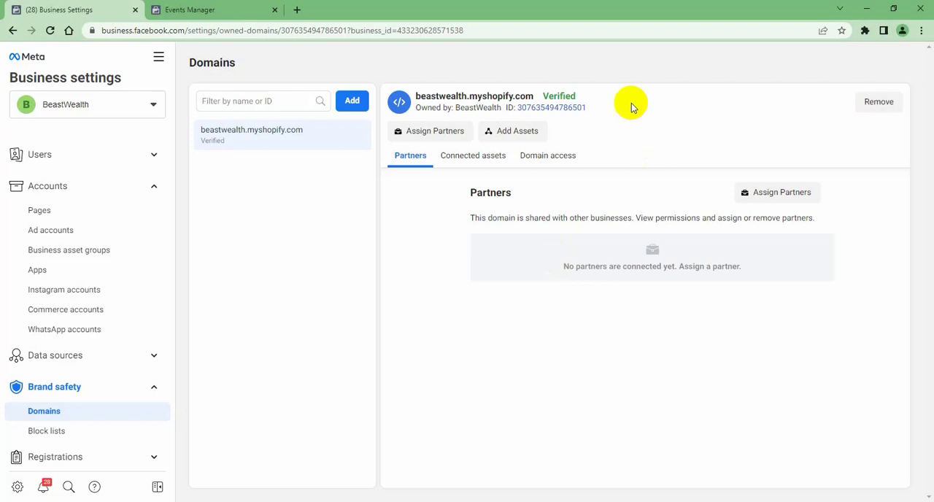
Try to remove the beastwealth.myshopify.com domain from the business
left_click(880, 101)
left_click(555, 276)
left_click(876, 103)
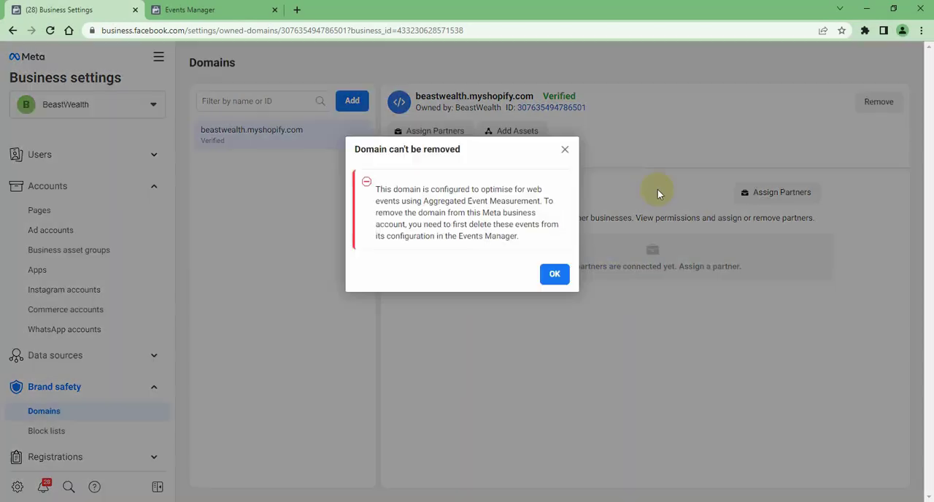
left_click(553, 272)
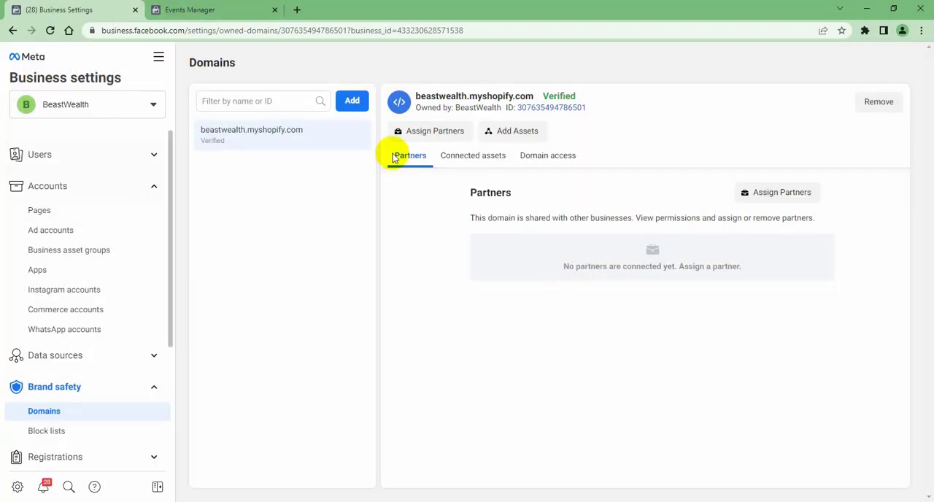
Switch to Events Manager and open the web event configuration of beastwealth.myshopify.com for editing
left_click(215, 8)
left_click(432, 269)
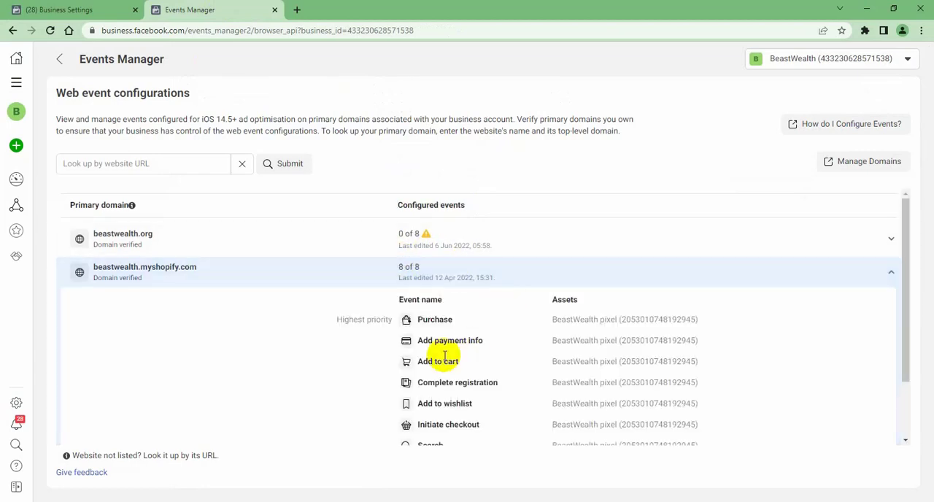
scroll(417, 360, "down", 2)
left_click(436, 415)
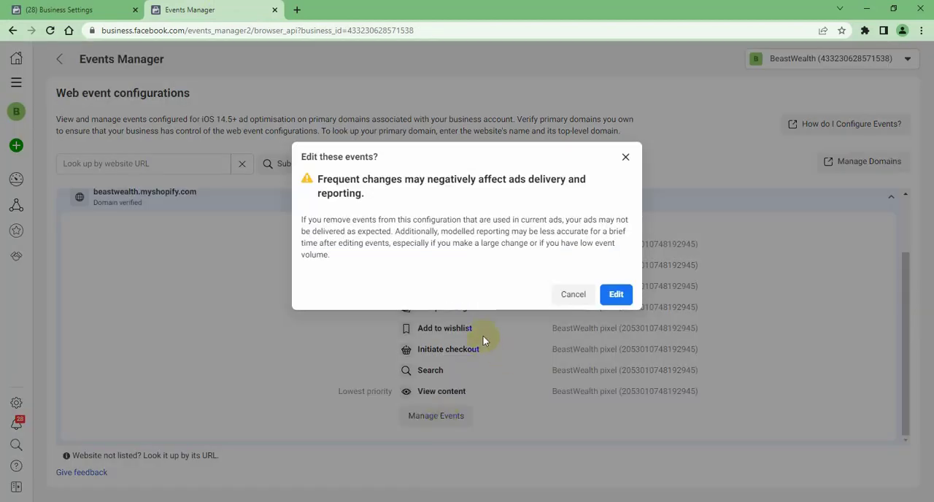
left_click(616, 294)
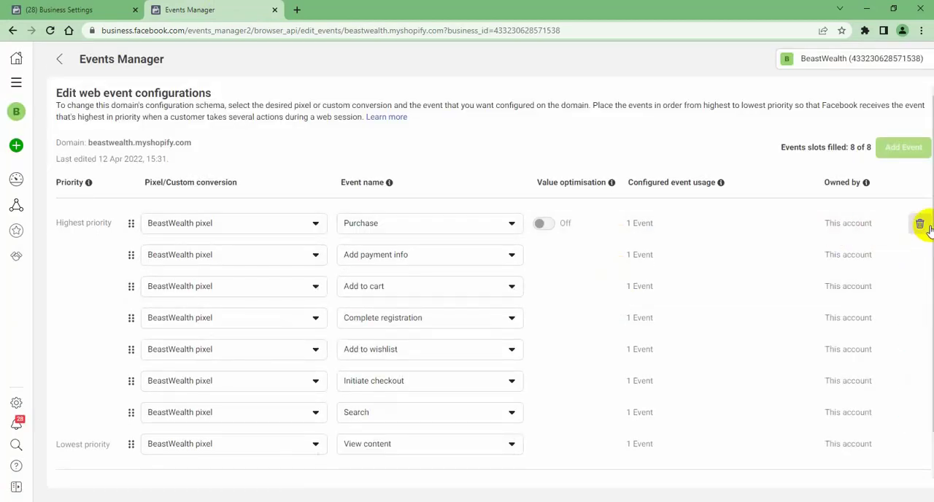
Delete all eight events from the web event configuration of beastwealth.myshopify.com
left_click(921, 226)
left_click(921, 226)
left_click(921, 226)
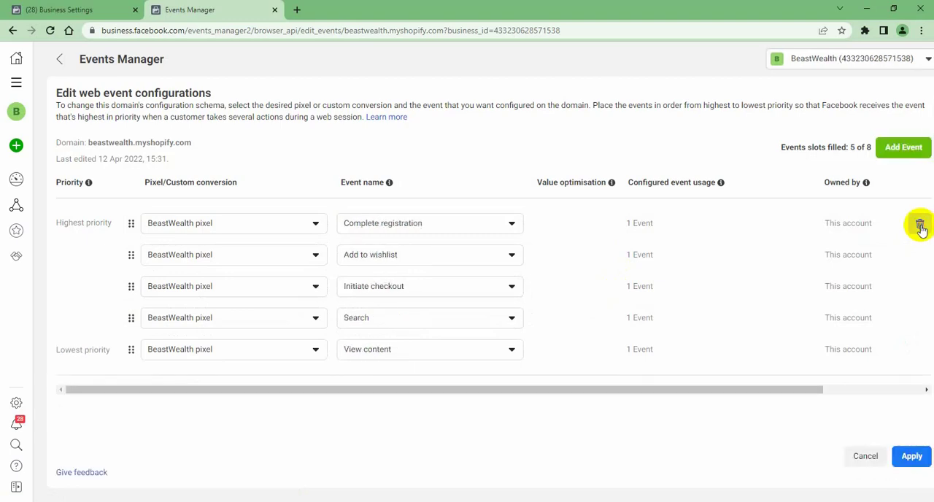
left_click(920, 226)
left_click(921, 227)
left_click(921, 226)
left_click(921, 226)
left_click(921, 226)
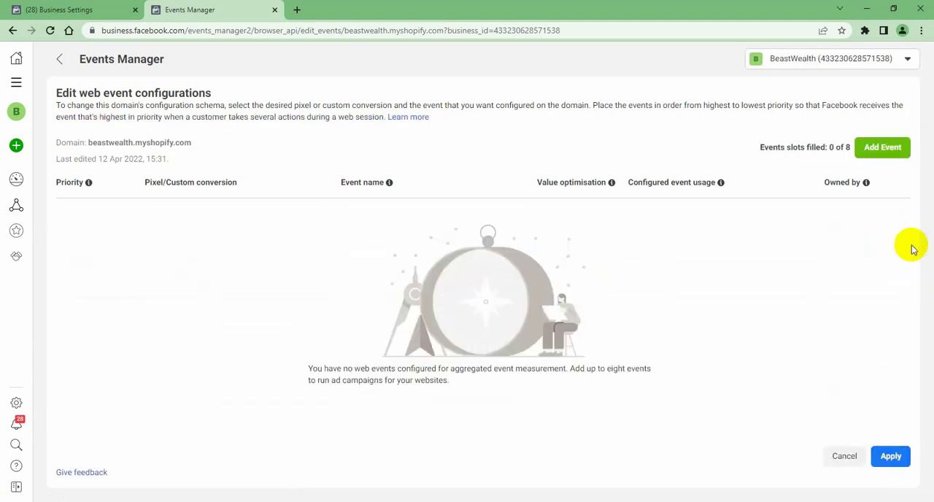
Apply the emptied configuration of beastwealth.myshopify.com, acknowledging that all events are being deleted from this domain
left_click(890, 456)
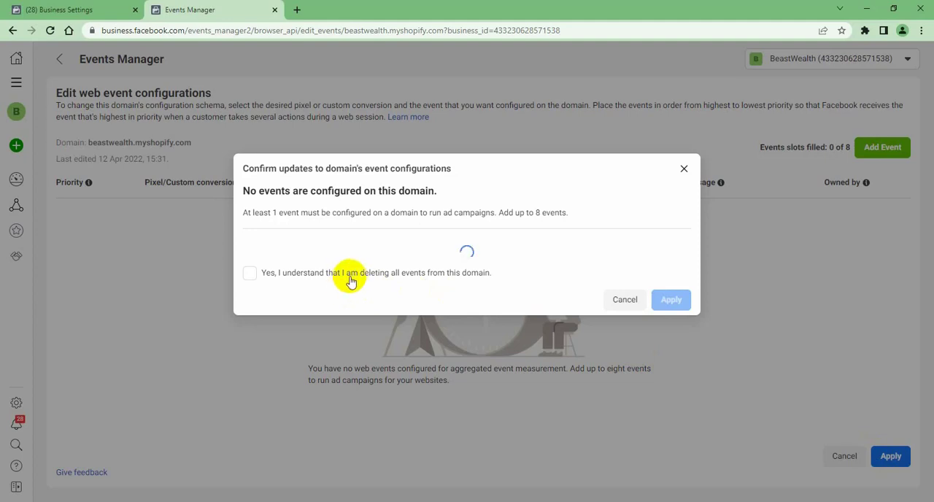
left_click(355, 277)
left_click(667, 299)
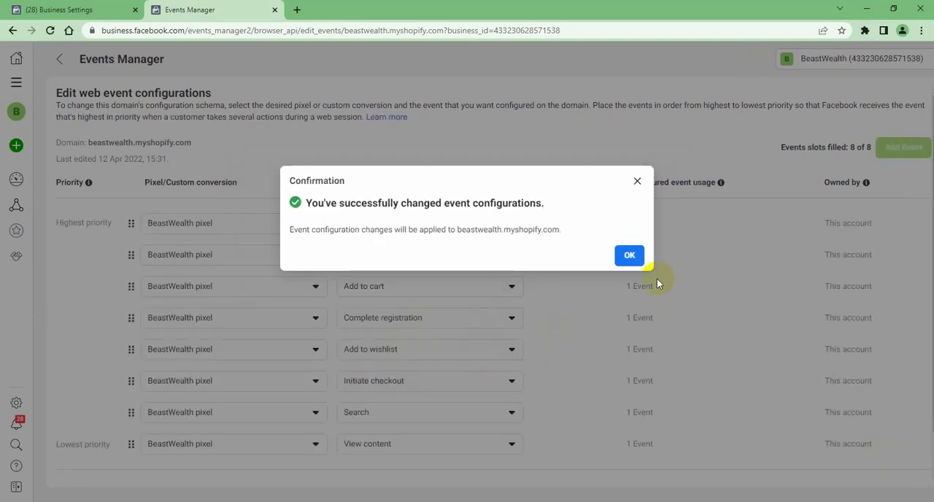
left_click(632, 256)
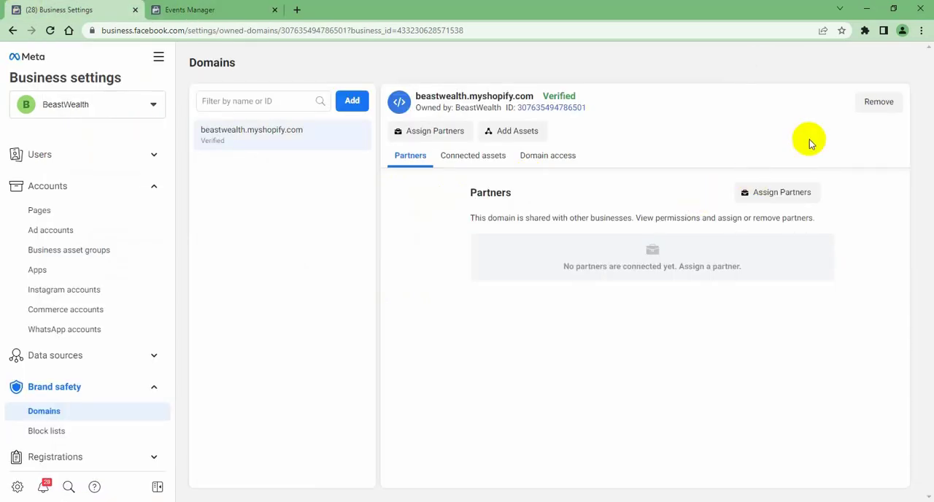
Try again to remove beastwealth.myshopify.com from the Domains list in Business Settings
left_click(878, 103)
left_click(554, 275)
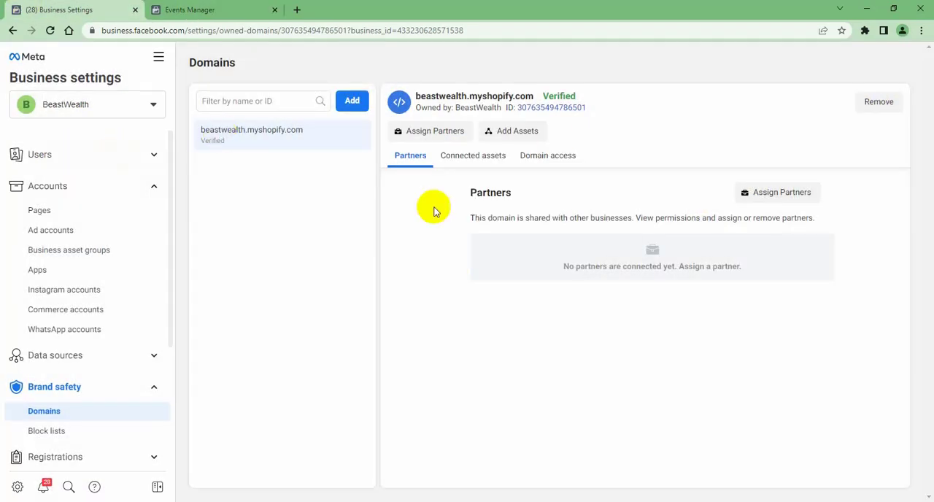
left_click(867, 106)
left_click(555, 274)
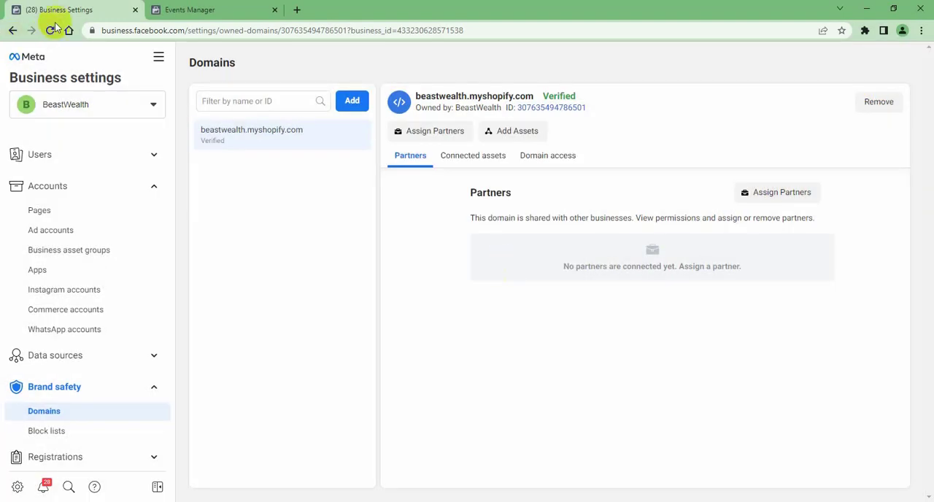
Reload the Domains page and remove beastwealth.myshopify.com from the business, confirming the removal
left_click(50, 30)
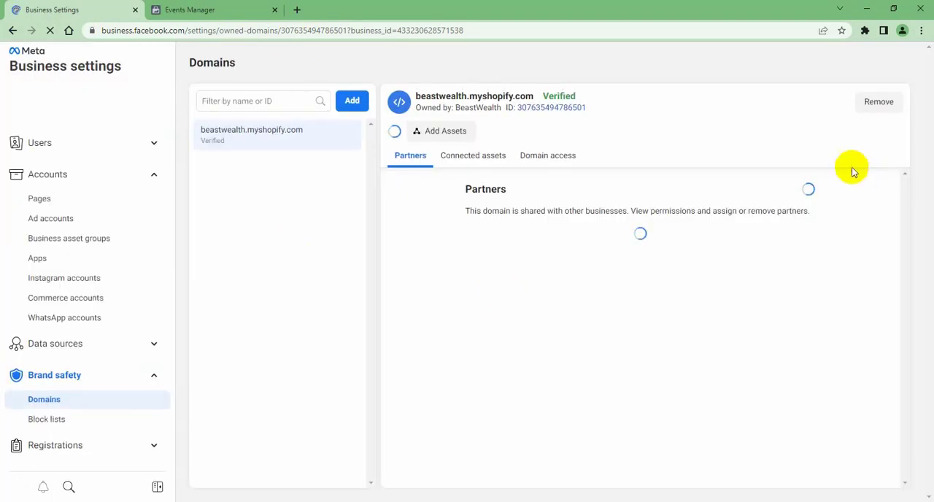
left_click(872, 106)
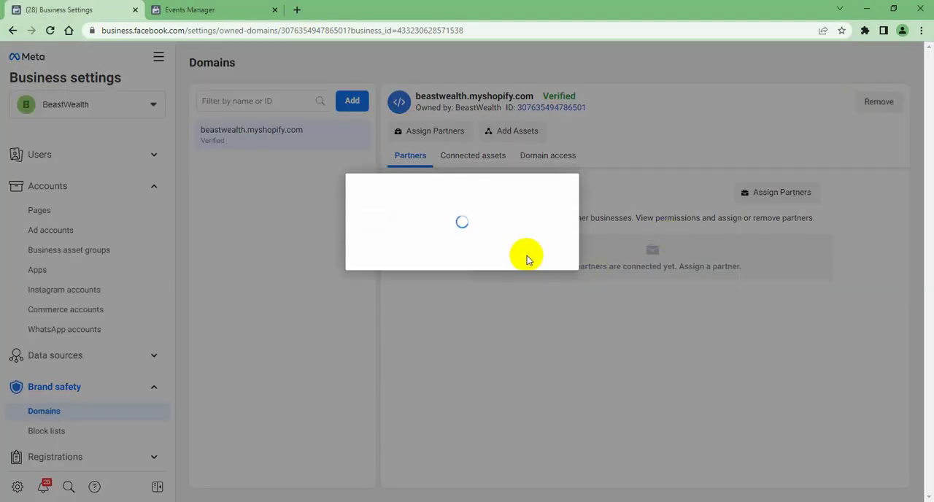
left_click(532, 252)
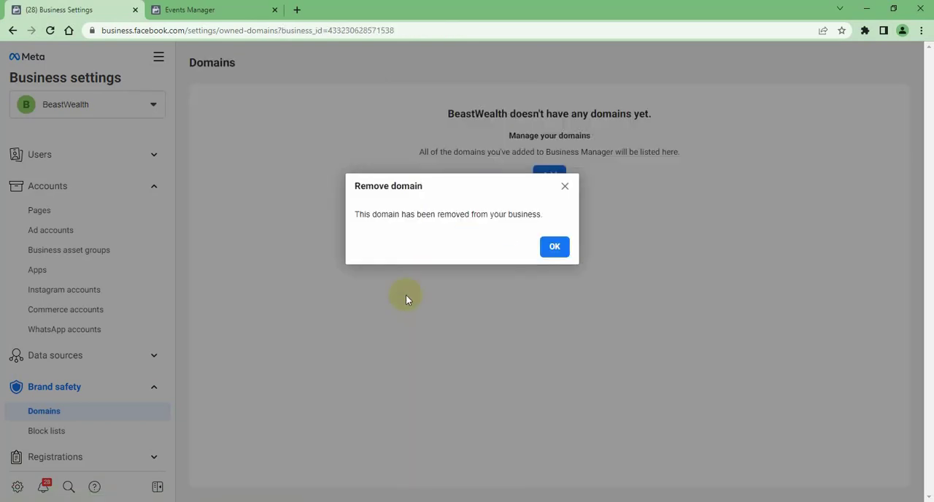
left_click(554, 247)
Check the web event configurations in Events Manager, reload them and close that page
left_click(206, 11)
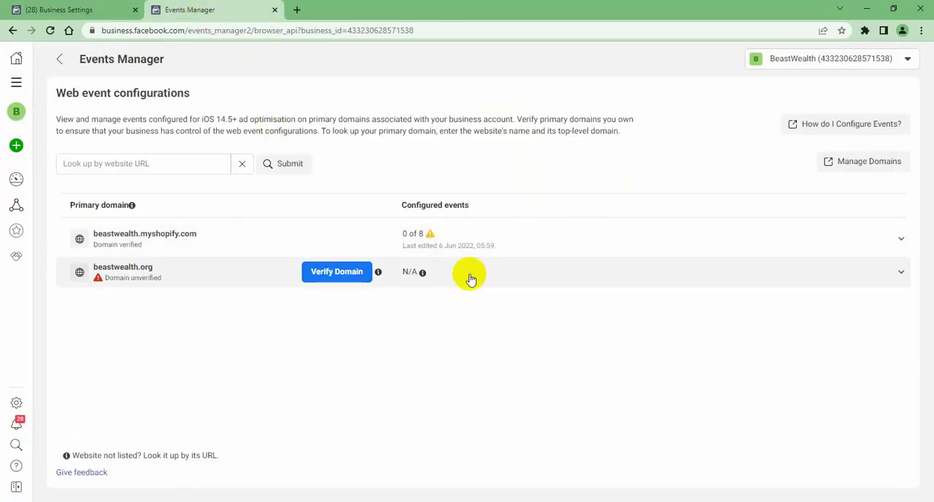
left_click(51, 30)
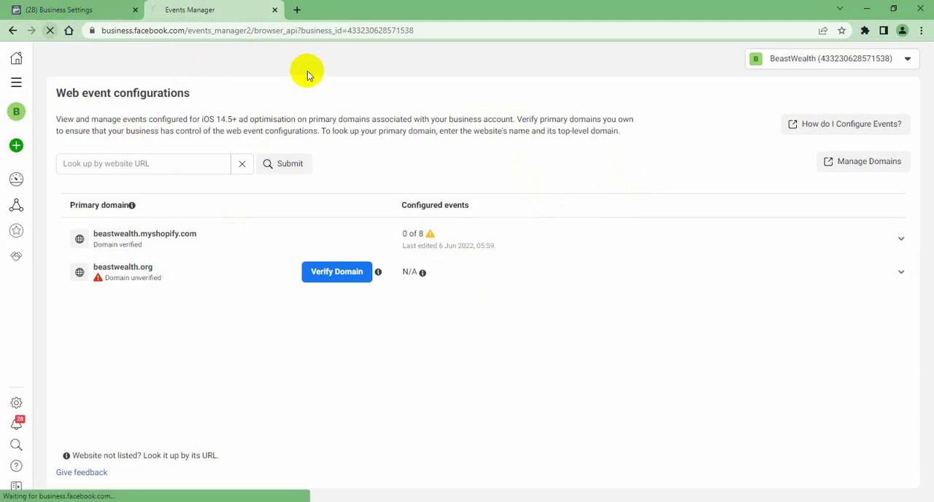
left_click(274, 10)
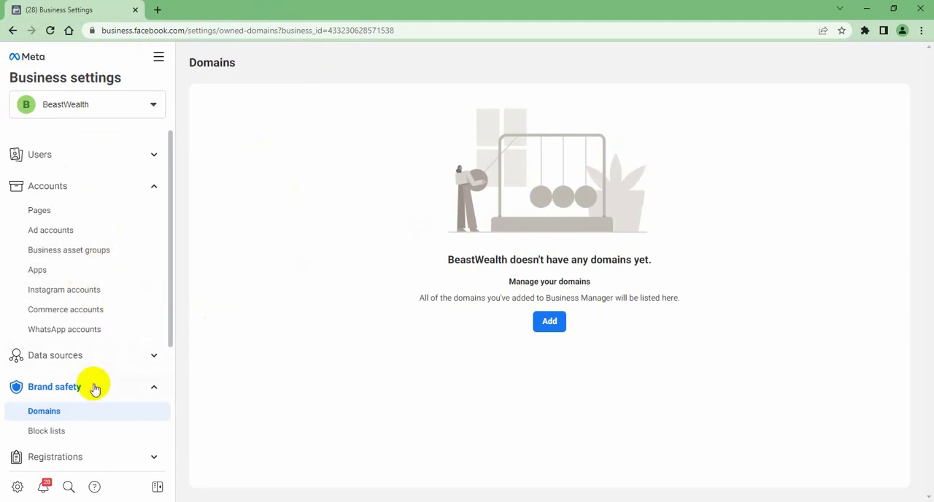
scroll(94, 387, "down", 1)
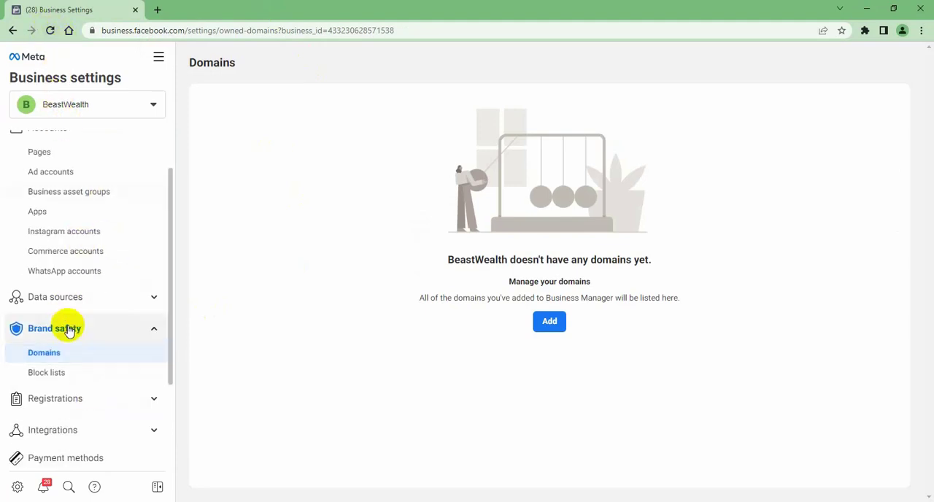
scroll(73, 327, "up", 1)
scroll(89, 391, "down", 3)
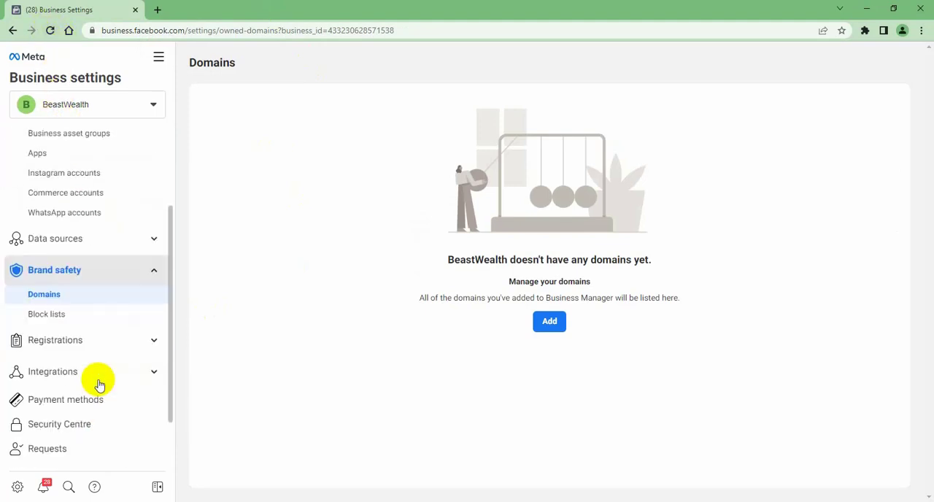